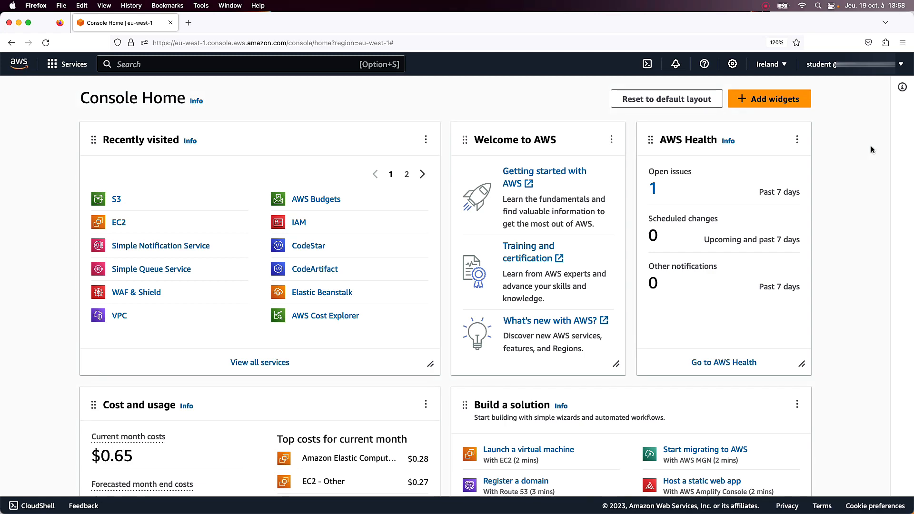
Search the AWS services for "cloudformation" and open the CloudFormation stacks list.
{"action": "mouse_move", "coordinate": [913, 110]}
{"action": "left_mouse_down"}
{"action": "mouse_move", "coordinate": [842, 115]}
{"action": "mouse_move", "coordinate": [913, 115]}
{"action": "left_mouse_up"}
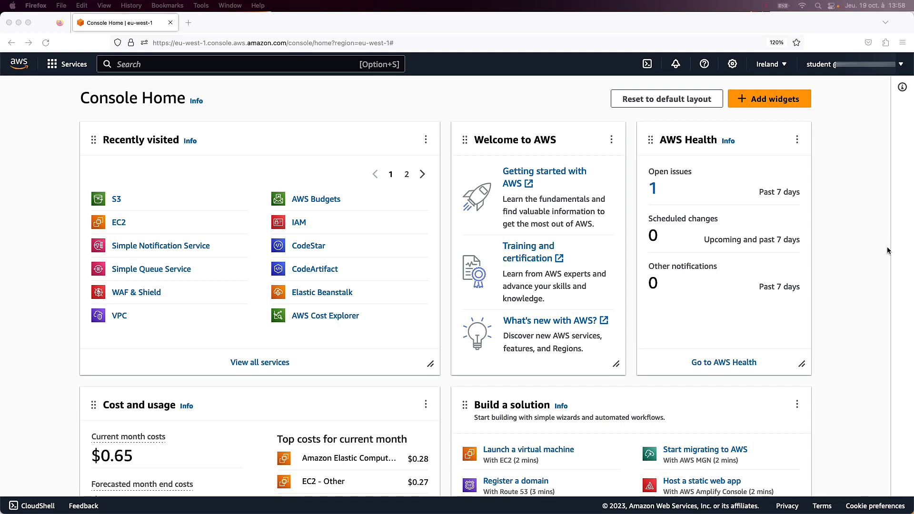
{"action": "left_click", "coordinate": [277, 67]}
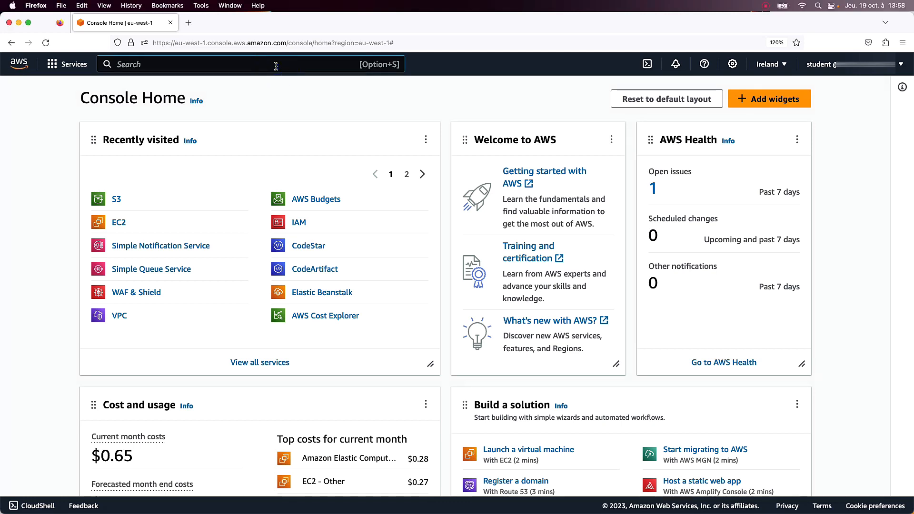
{"action": "type", "text": "cloudformation"}
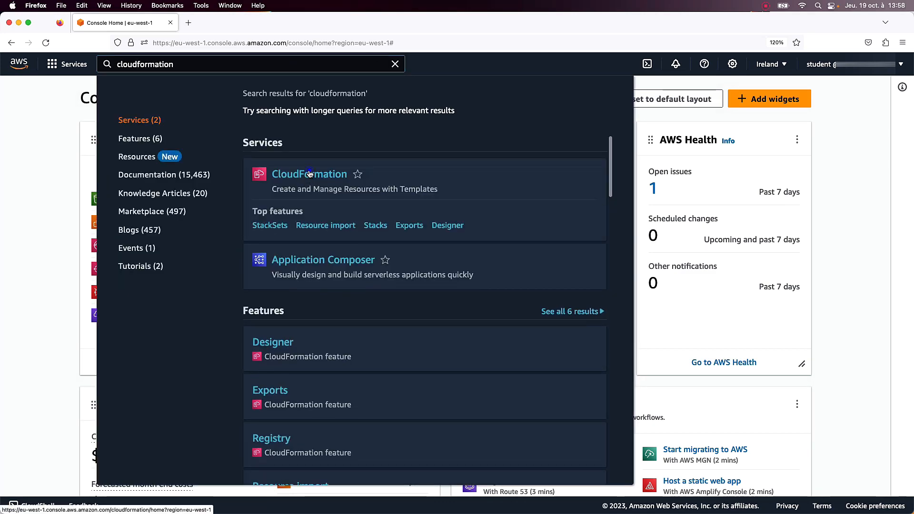
{"action": "left_click", "coordinate": [308, 175]}
{"action": "left_click", "coordinate": [398, 350]}
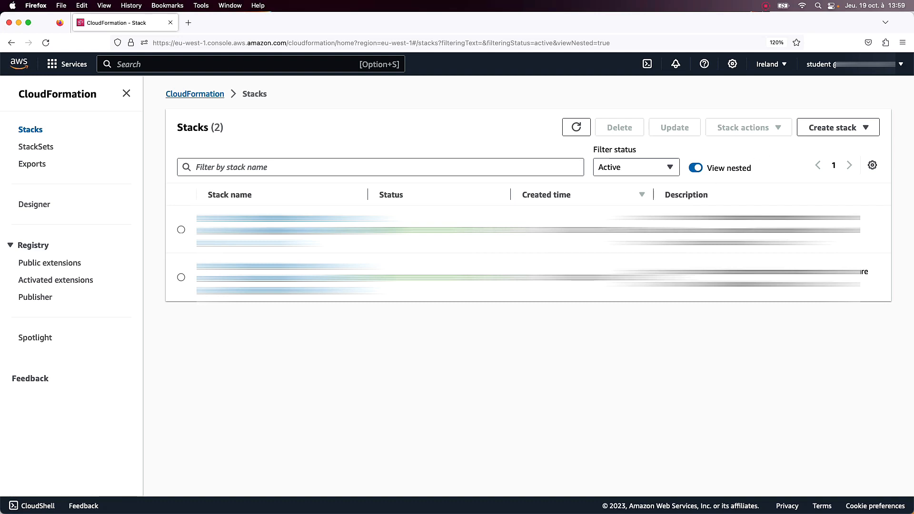
Start creating a stack with new resources (standard), keeping the prepared-template option.
{"action": "left_click", "coordinate": [845, 128]}
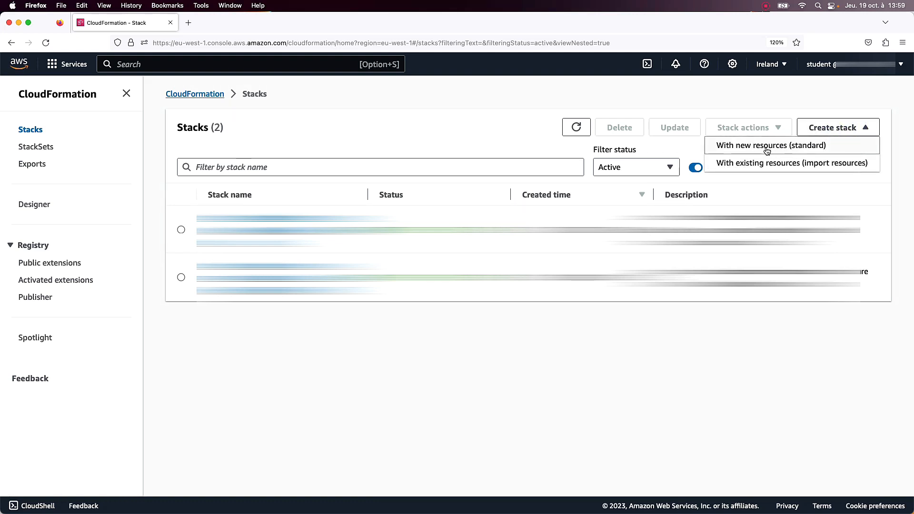
{"action": "left_click", "coordinate": [787, 150]}
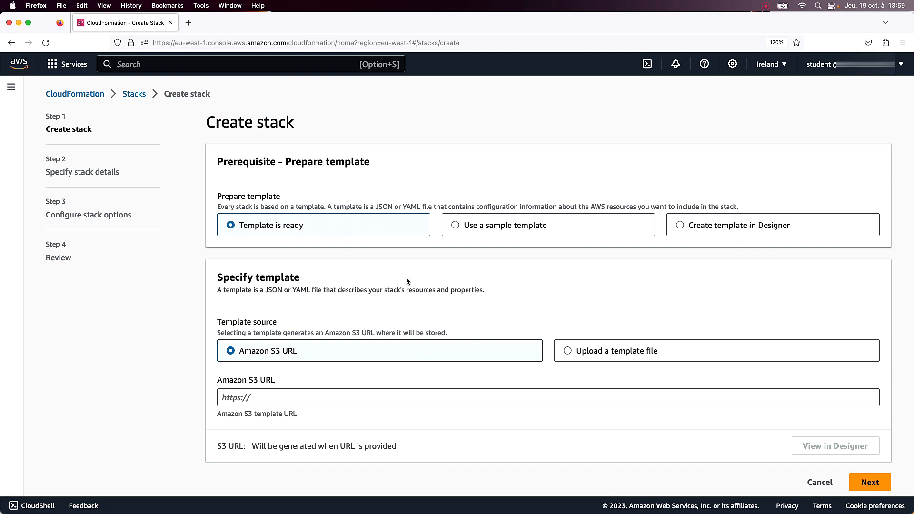
{"action": "scroll", "coordinate": [407, 281], "scroll_direction": "down", "scroll_amount": 1}
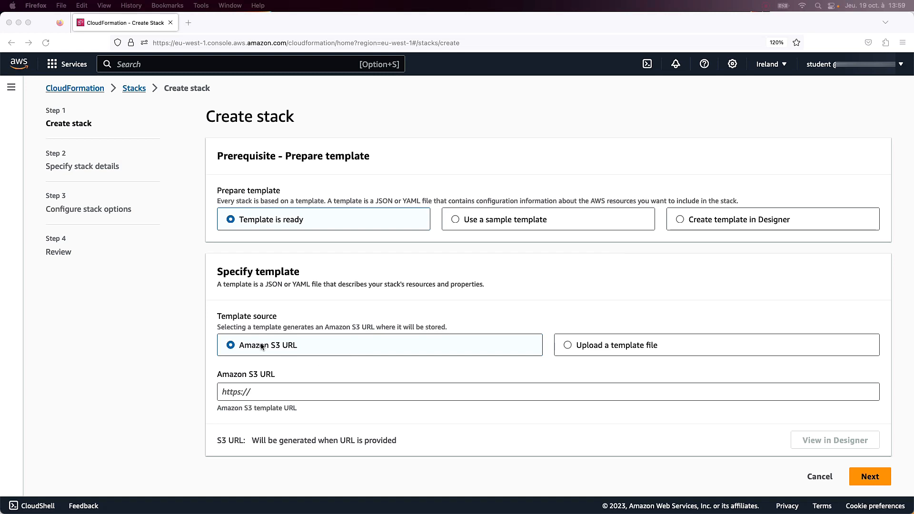
{"action": "left_click", "coordinate": [254, 389]}
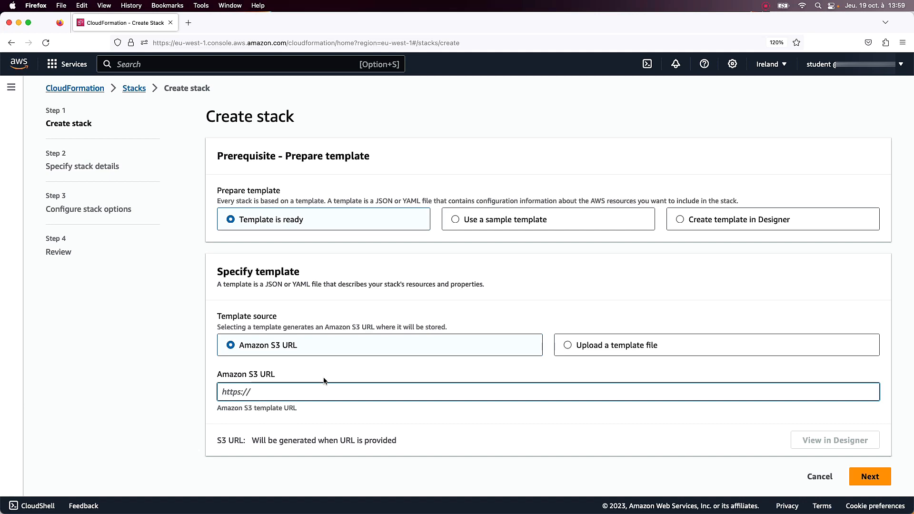
{"action": "left_click", "coordinate": [604, 345]}
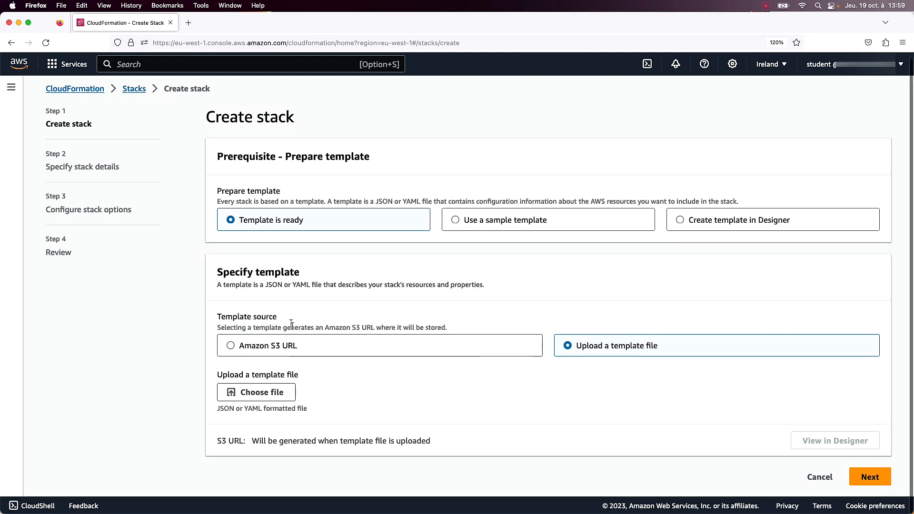
{"action": "left_click", "coordinate": [263, 345]}
{"action": "left_click", "coordinate": [302, 388]}
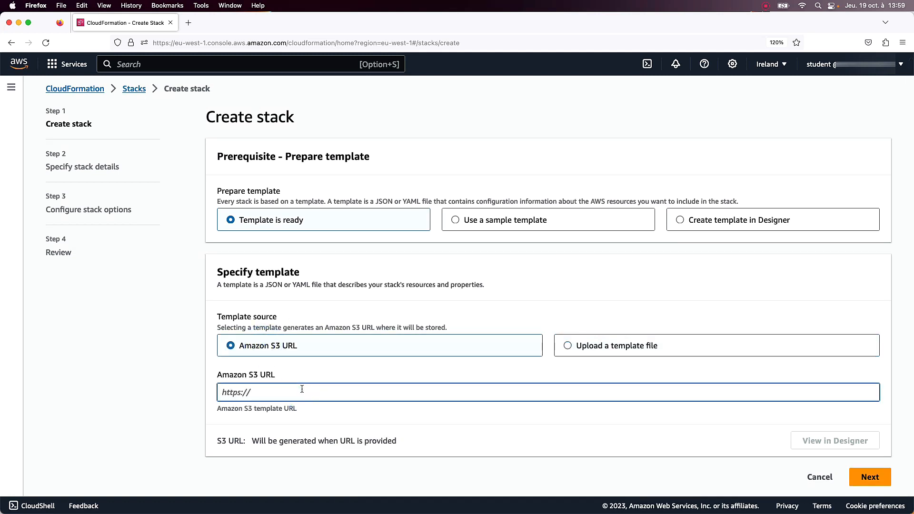
{"action": "type", "text": "https://s3.eu-west-1.amazonaws.com/labs.lecloudfacile.com/ica-01/cloudformation/S3-General-ID-Lab.yaml"}
{"action": "scroll", "coordinate": [301, 390], "scroll_direction": "down", "scroll_amount": 1}
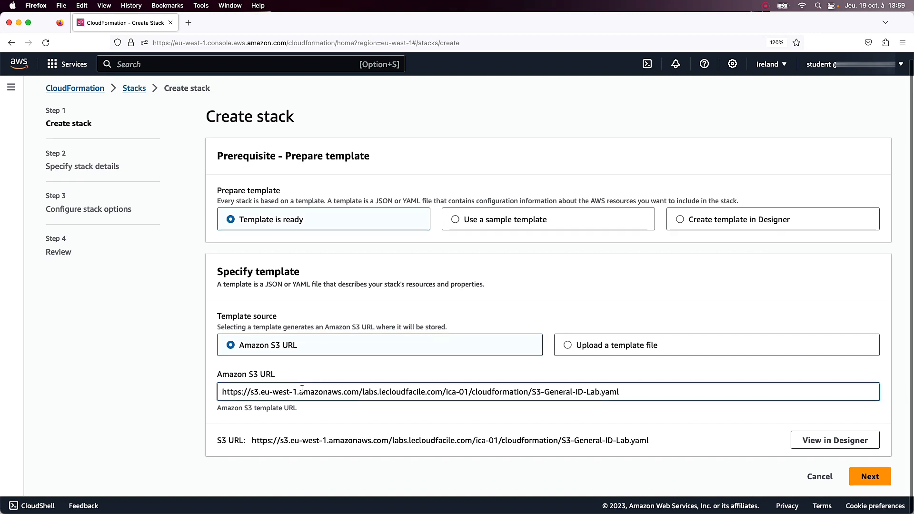
Download S3-General-ID-Lab.yaml from its S3 URL in a new browser tab and open it full screen in TextEdit with enlarged text.
{"action": "key", "text": "super+t"}
{"action": "type", "text": "https://s3.eu-west-1.amazonaws.com/labs.lecloudfacile.com/ica-01/cloudformation/S3-General-ID-Lab.yaml"}
{"action": "key", "text": "Return"}
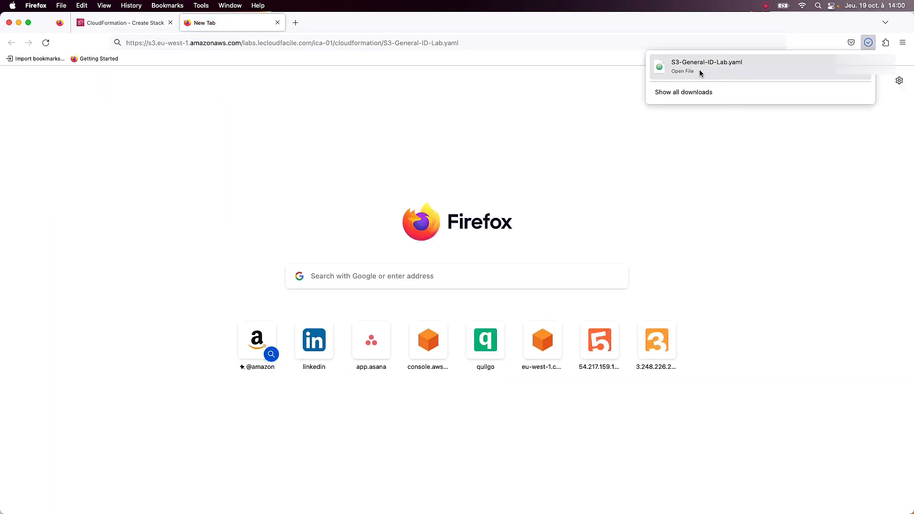
{"action": "left_click", "coordinate": [698, 64]}
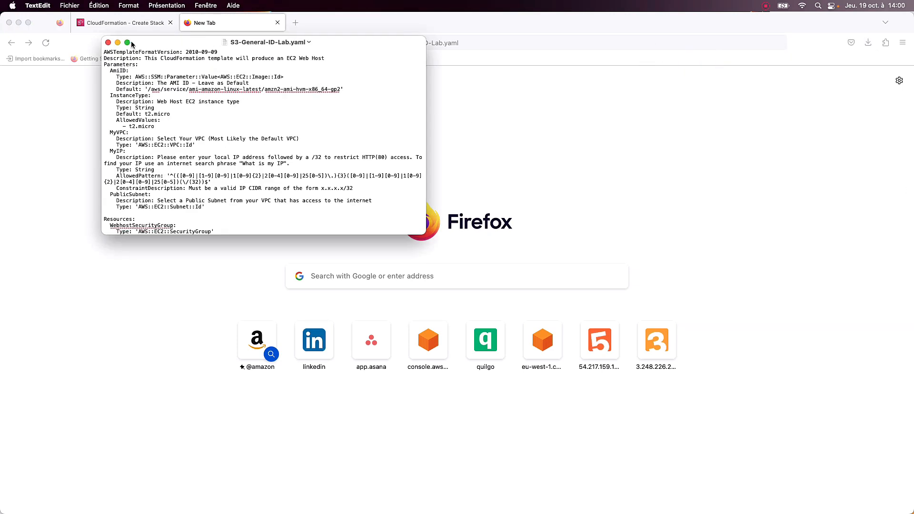
{"action": "left_click", "coordinate": [127, 43]}
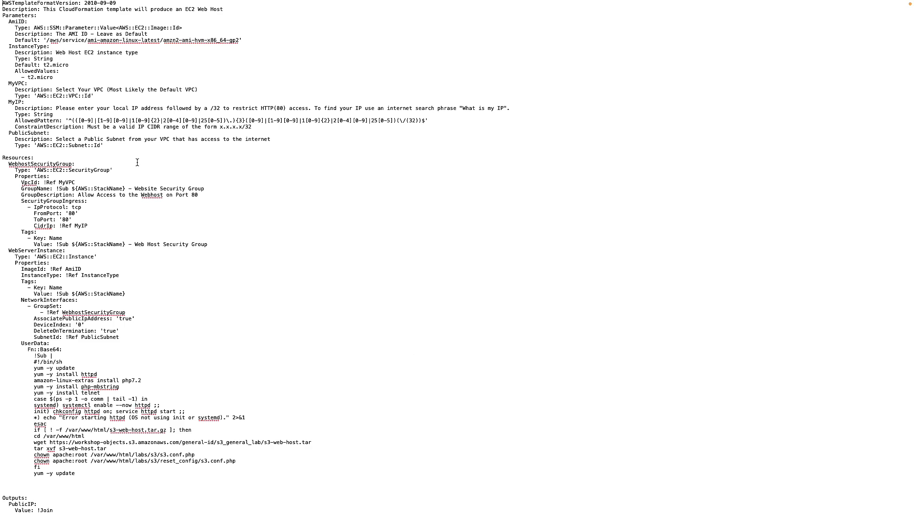
{"action": "key", "text": "super+plus"}
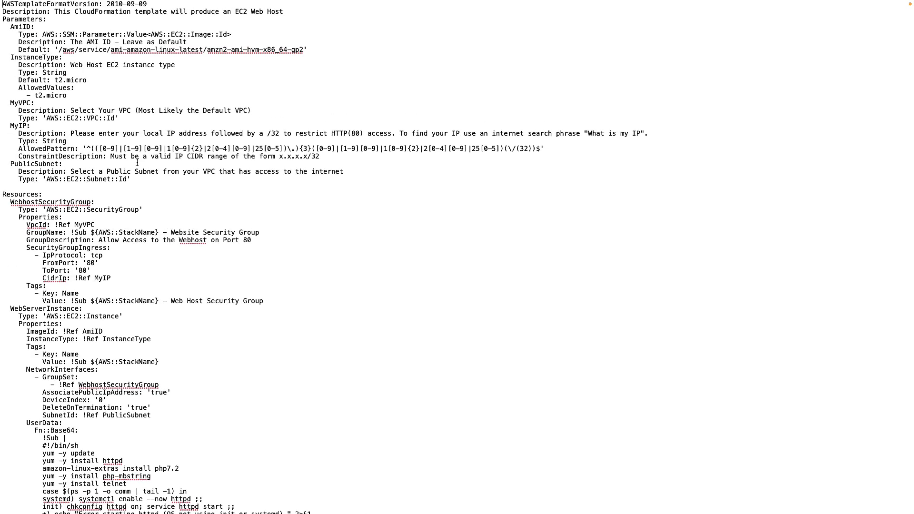
{"action": "key", "text": "super+plus"}
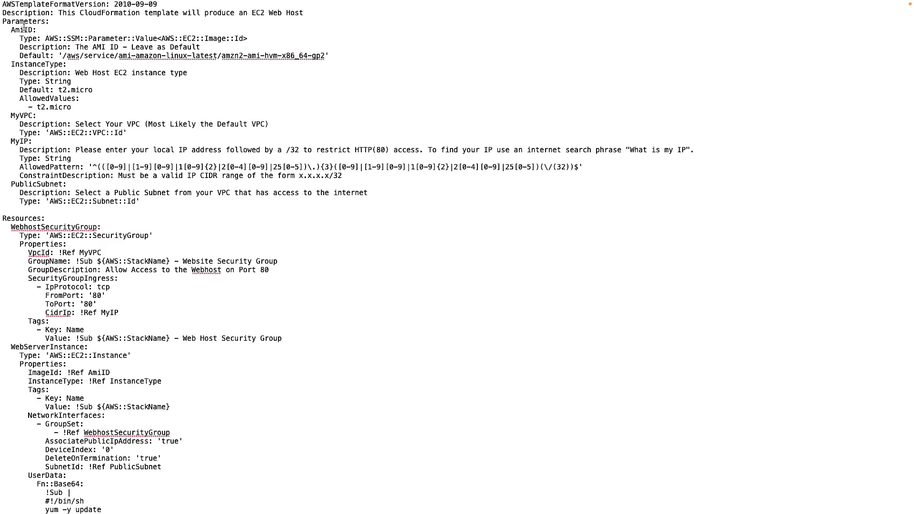
Examine the template's Parameters, the WebhostSecurityGroup and WebServerInstance resources with their user data script, and the Outputs.
{"action": "left_click_drag", "start_coordinate": [9, 23], "coordinate": [67, 185]}
{"action": "left_click", "coordinate": [151, 254]}
{"action": "scroll", "coordinate": [57, 189], "scroll_direction": "down", "scroll_amount": 3}
{"action": "left_click_drag", "start_coordinate": [3, 155], "coordinate": [72, 206]}
{"action": "left_click", "coordinate": [77, 205]}
{"action": "left_click_drag", "start_coordinate": [6, 171], "coordinate": [175, 282]}
{"action": "scroll", "coordinate": [166, 280], "scroll_direction": "down", "scroll_amount": 3}
{"action": "left_click_drag", "start_coordinate": [10, 240], "coordinate": [169, 446]}
{"action": "scroll", "coordinate": [169, 443], "scroll_direction": "down", "scroll_amount": 1}
{"action": "scroll", "coordinate": [168, 444], "scroll_direction": "down", "scroll_amount": 4}
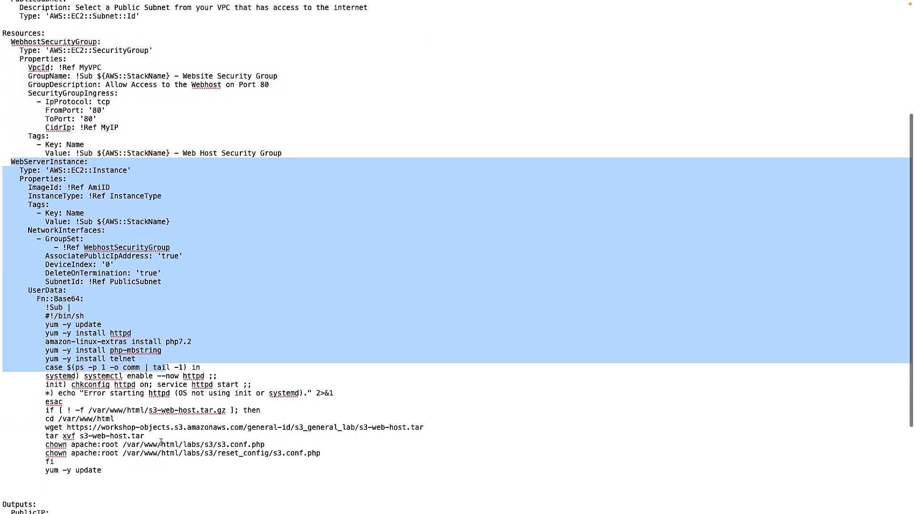
{"action": "left_click", "coordinate": [78, 333]}
{"action": "scroll", "coordinate": [143, 395], "scroll_direction": "down", "scroll_amount": 6}
{"action": "scroll", "coordinate": [142, 395], "scroll_direction": "down", "scroll_amount": 1}
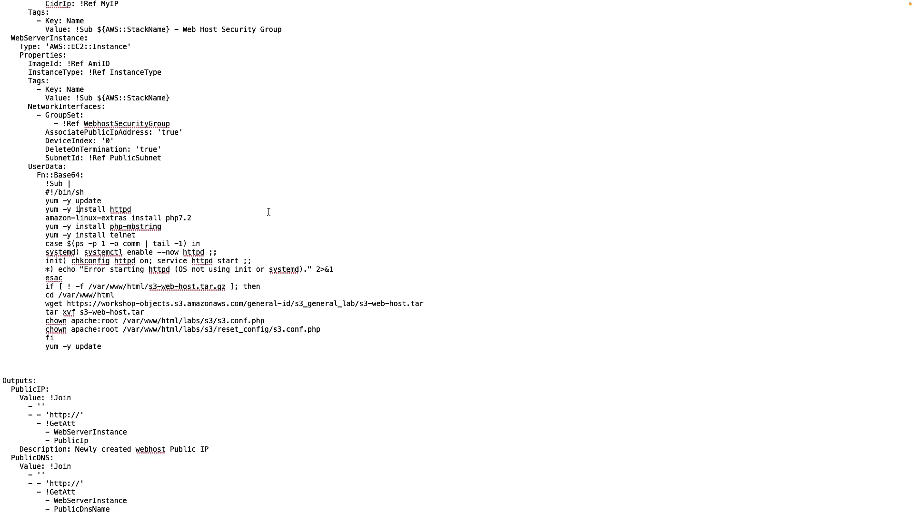
{"action": "scroll", "coordinate": [268, 212], "scroll_direction": "up", "scroll_amount": 10}
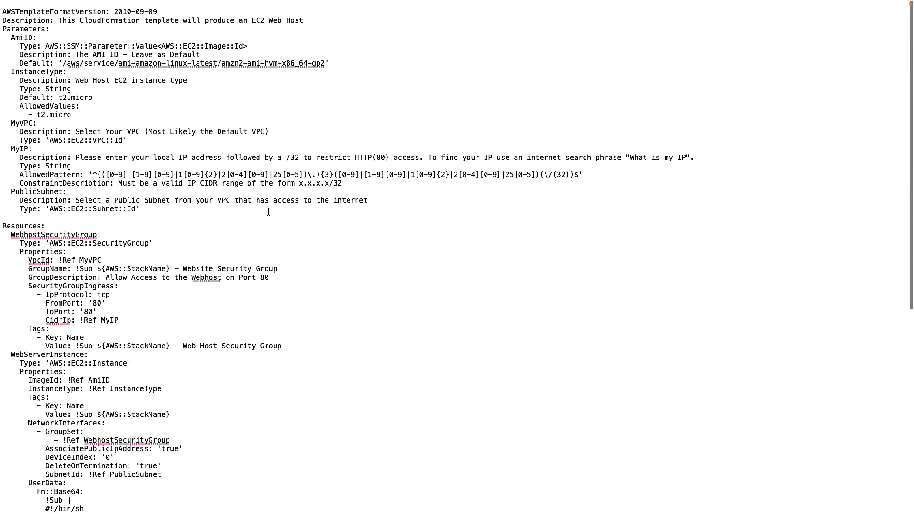
Minimise the full-screen template file and close the extra browser tab to return to the stack creation in Firefox.
{"action": "left_click", "coordinate": [26, 18]}
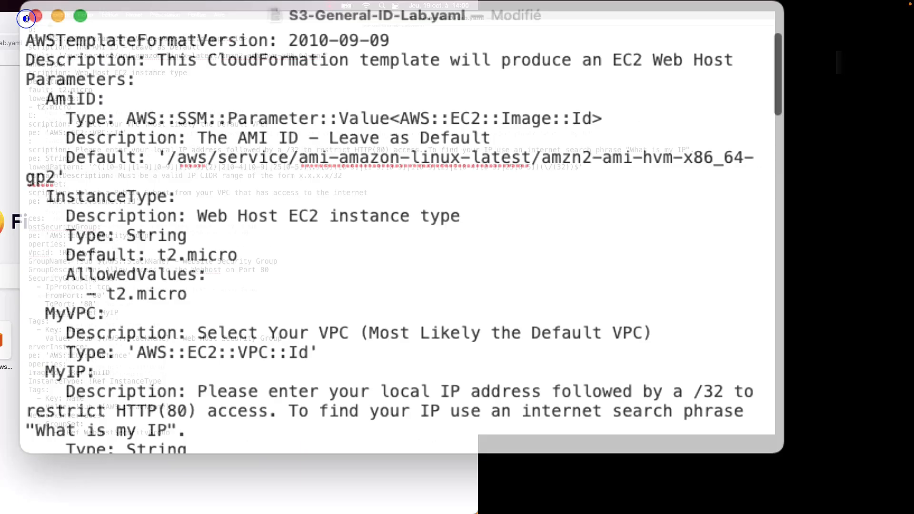
{"action": "left_click", "coordinate": [215, 156]}
{"action": "key", "text": "super+m"}
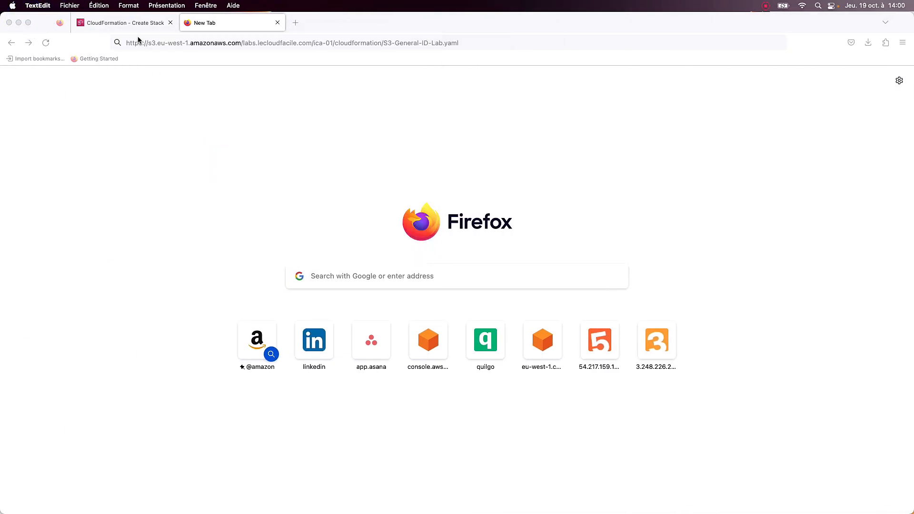
{"action": "left_click", "coordinate": [277, 22]}
Check the entered S3 template URL and continue to the stack details.
{"action": "left_click", "coordinate": [353, 388]}
{"action": "left_click_drag", "start_coordinate": [251, 391], "coordinate": [621, 392]}
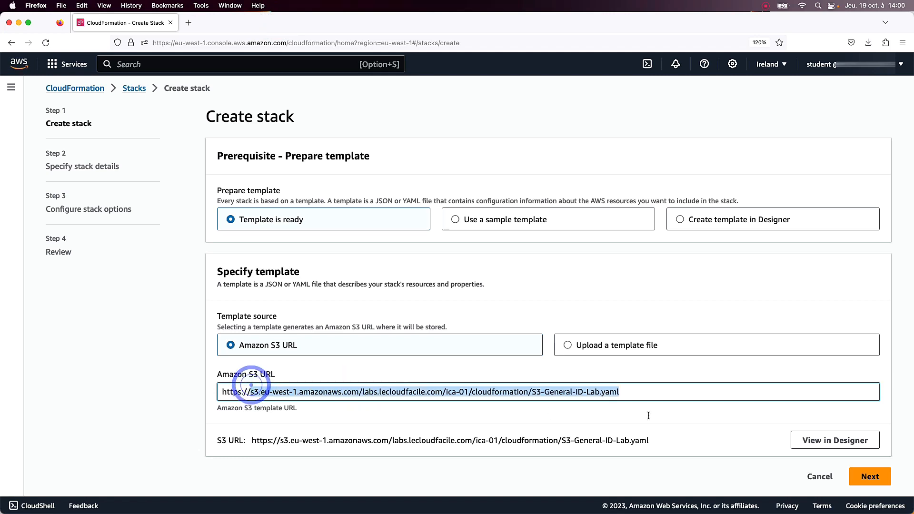
{"action": "left_click", "coordinate": [872, 480]}
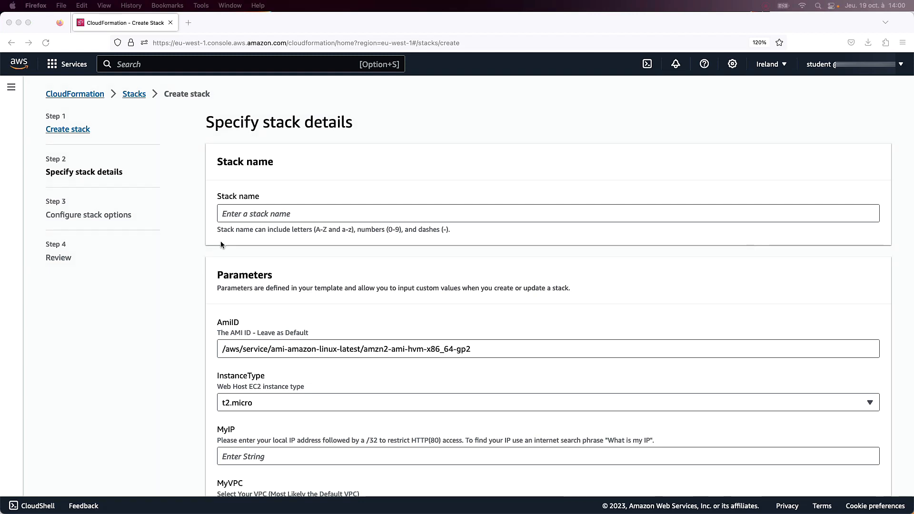
Name the stack AME-S3-Web-Host by replacing the initials placeholder in the pasted name.
{"action": "left_click", "coordinate": [268, 210]}
{"action": "type", "text": "[Your Initials]-S3-Web-Host"}
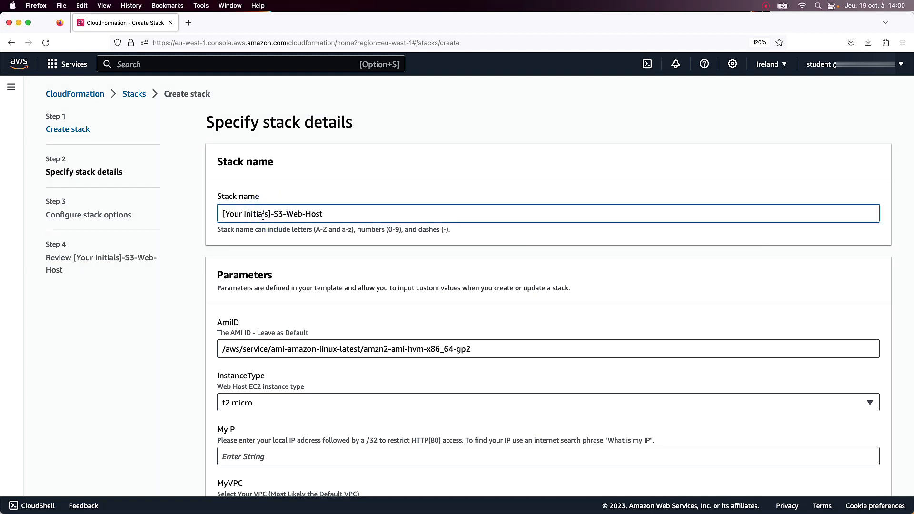
{"action": "left_click_drag", "start_coordinate": [270, 214], "coordinate": [198, 214]}
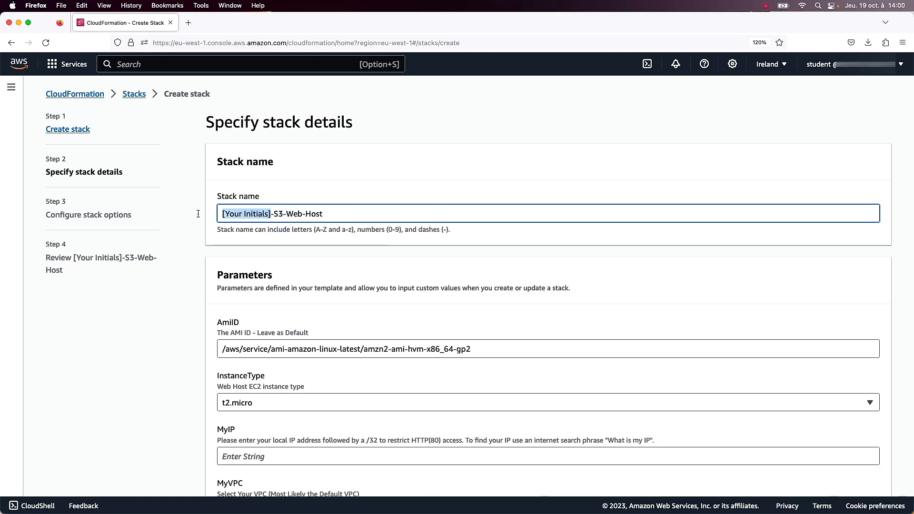
{"action": "type", "text": "AME"}
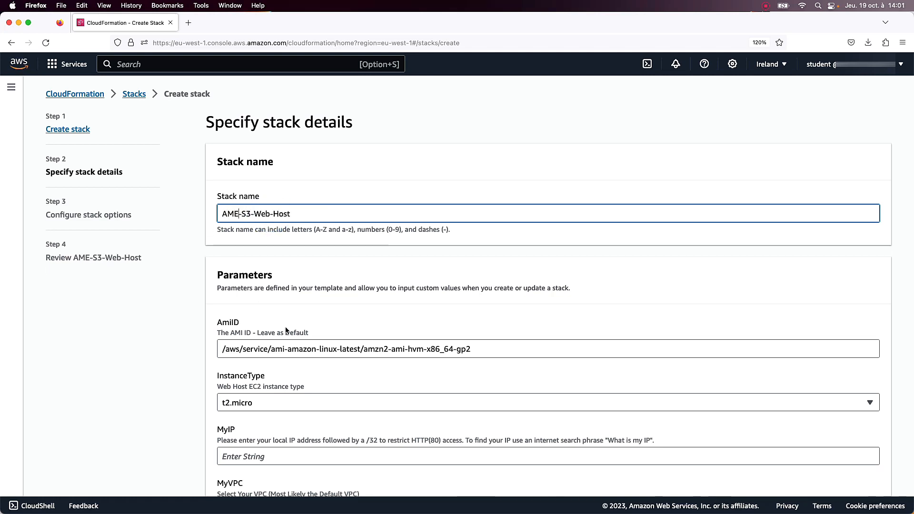
Keep the default AmiID and t2.micro instance type, and enter the local IP address followed by /32 for MyIP.
{"action": "scroll", "coordinate": [284, 327], "scroll_direction": "down", "scroll_amount": 1}
{"action": "scroll", "coordinate": [285, 326], "scroll_direction": "down", "scroll_amount": 1}
{"action": "left_click", "coordinate": [491, 283]}
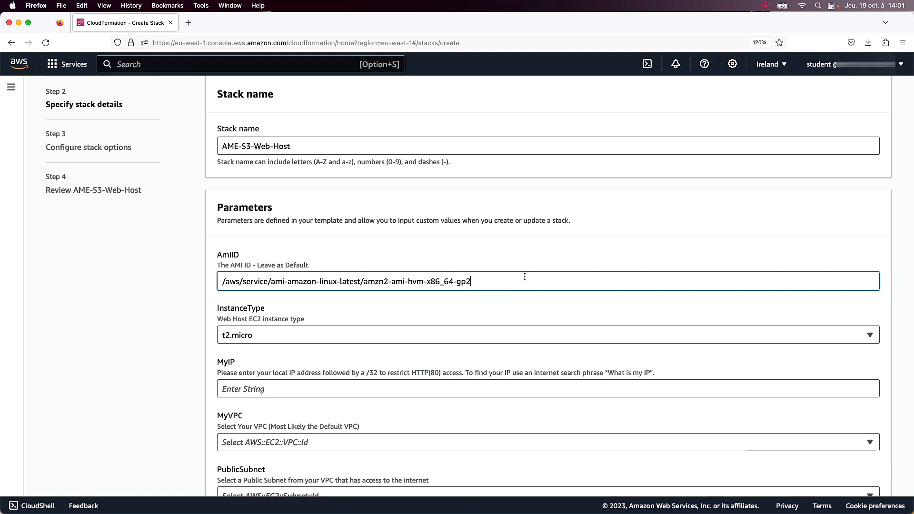
{"action": "scroll", "coordinate": [525, 278], "scroll_direction": "down", "scroll_amount": 1}
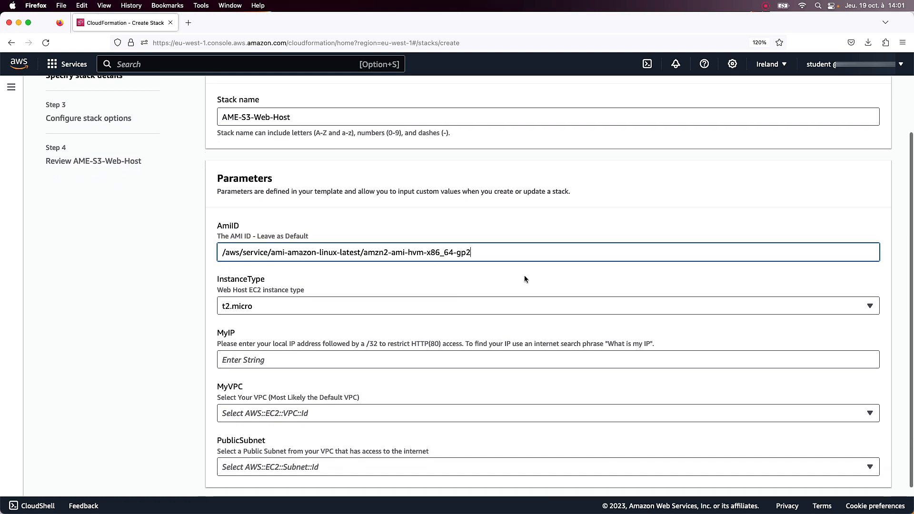
{"action": "scroll", "coordinate": [524, 279], "scroll_direction": "down", "scroll_amount": 1}
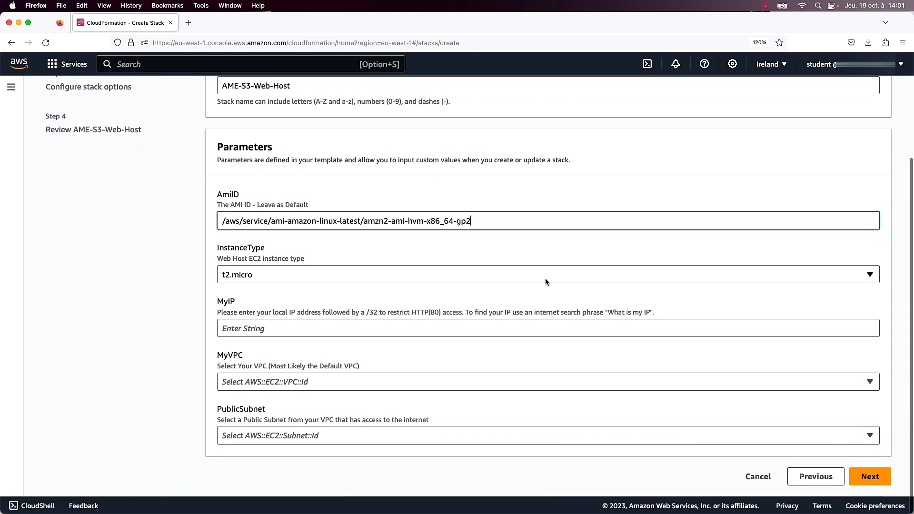
{"action": "left_click", "coordinate": [548, 328]}
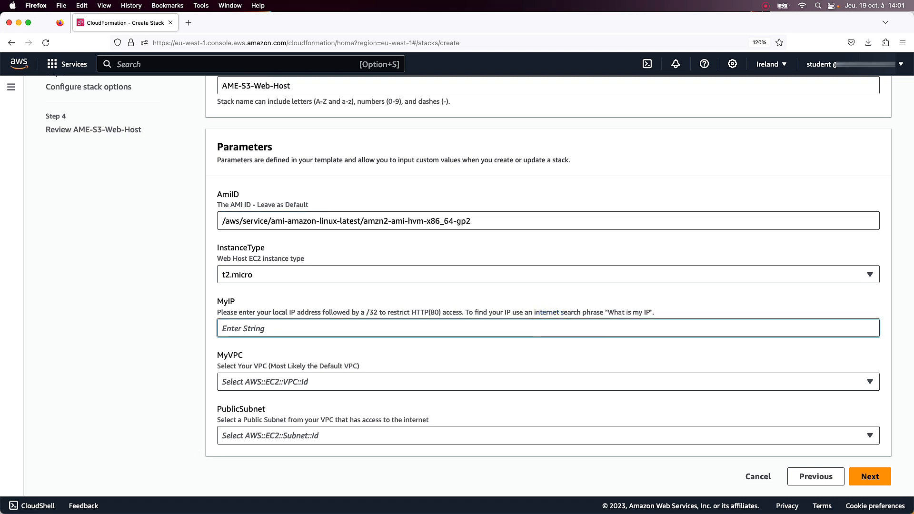
{"action": "key", "text": "super+Tab"}
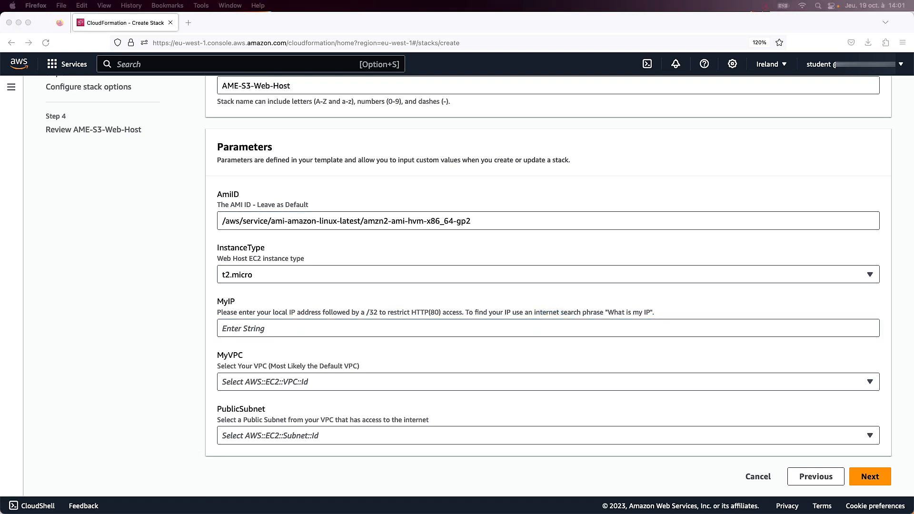
{"action": "left_click", "coordinate": [291, 328]}
{"action": "key", "text": "super+v"}
{"action": "type", "text": "/32"}
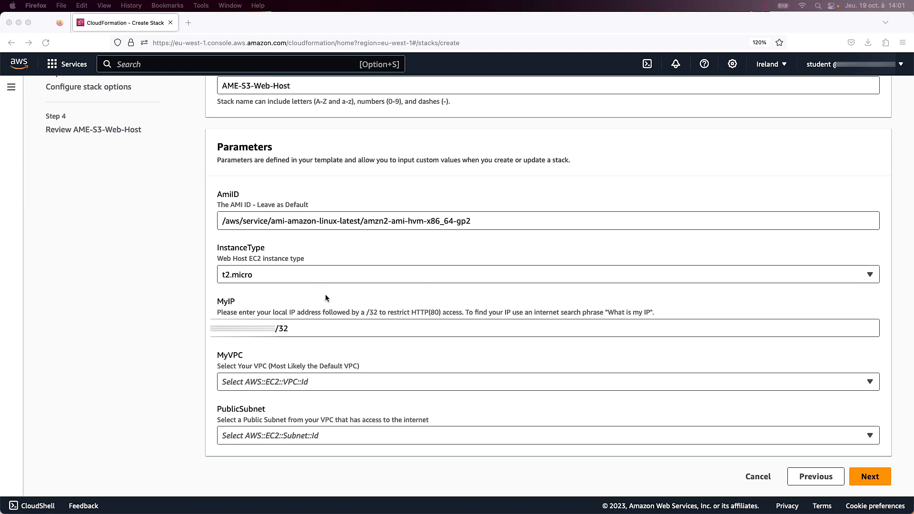
Choose the LabVPC VPC (10.0.0.0/16) and the LabPublicSubnet1A public subnet, and continue to the stack options.
{"action": "left_click", "coordinate": [327, 329]}
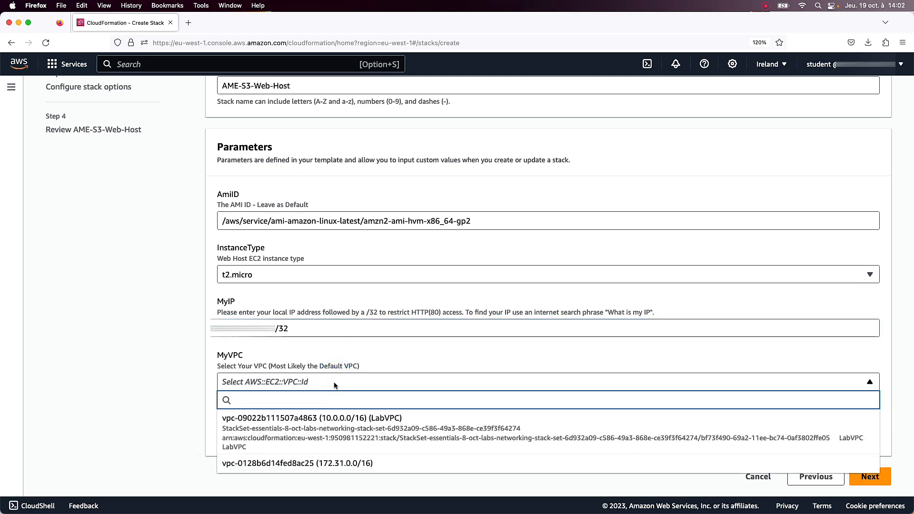
{"action": "left_click", "coordinate": [414, 428]}
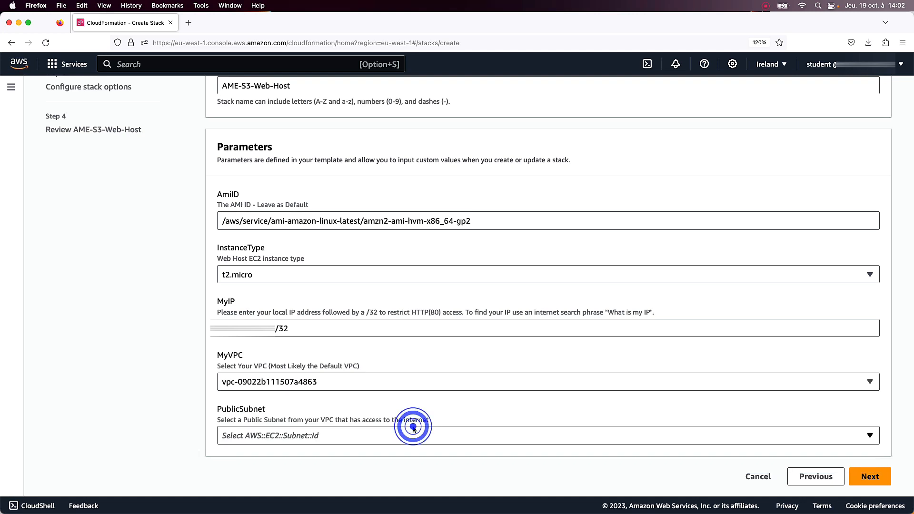
{"action": "left_click", "coordinate": [360, 435]}
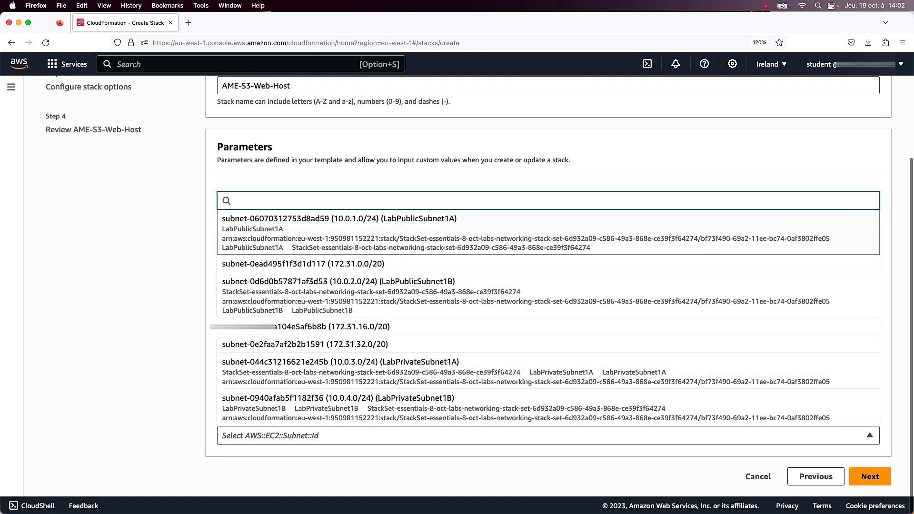
{"action": "left_click", "coordinate": [447, 229]}
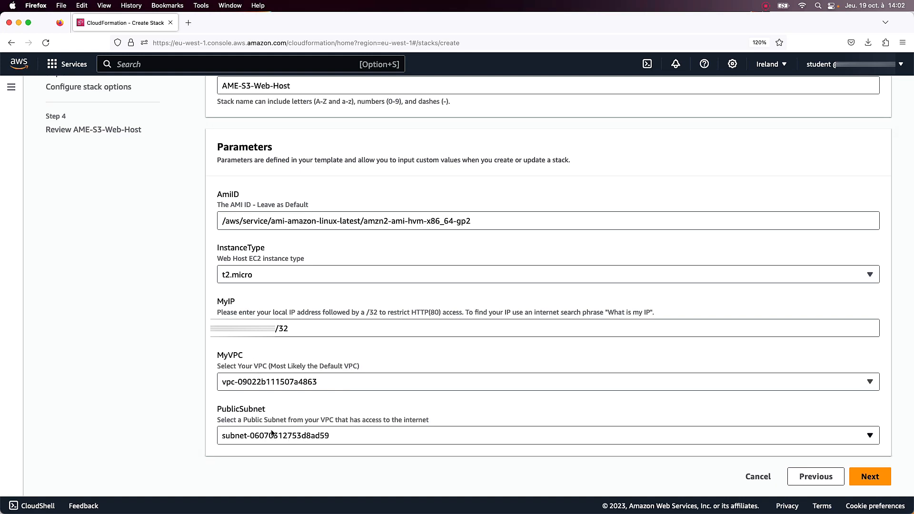
{"action": "left_click", "coordinate": [868, 477]}
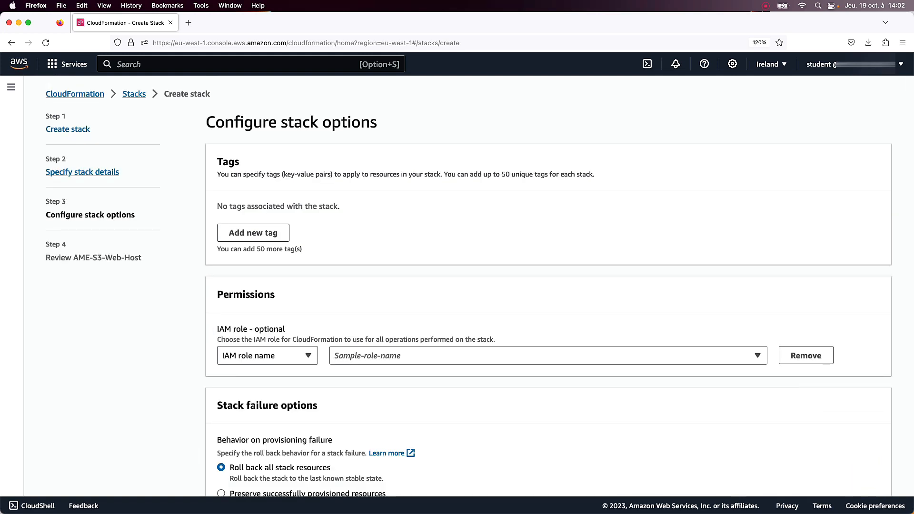
Look through the stack options, leave them at their defaults, and continue to the review.
{"action": "scroll", "coordinate": [733, 246], "scroll_direction": "down", "scroll_amount": 1}
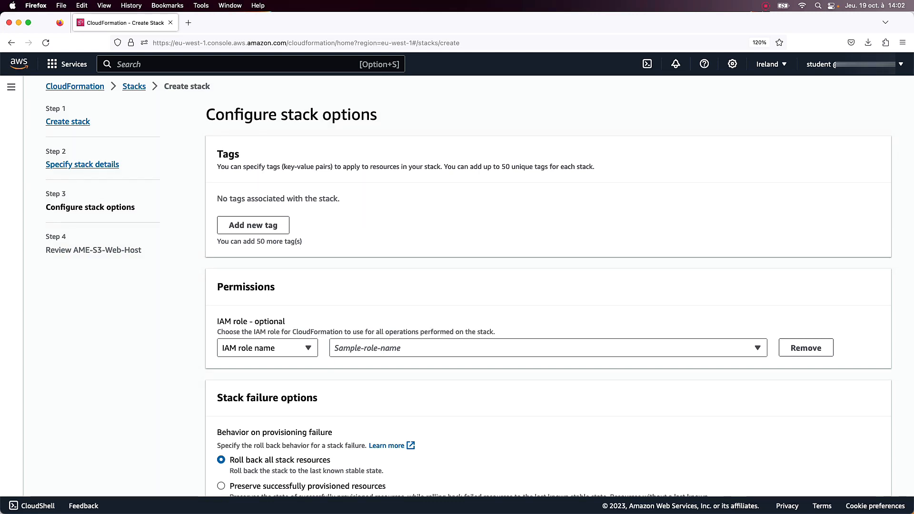
{"action": "scroll", "coordinate": [604, 330], "scroll_direction": "down", "scroll_amount": 5}
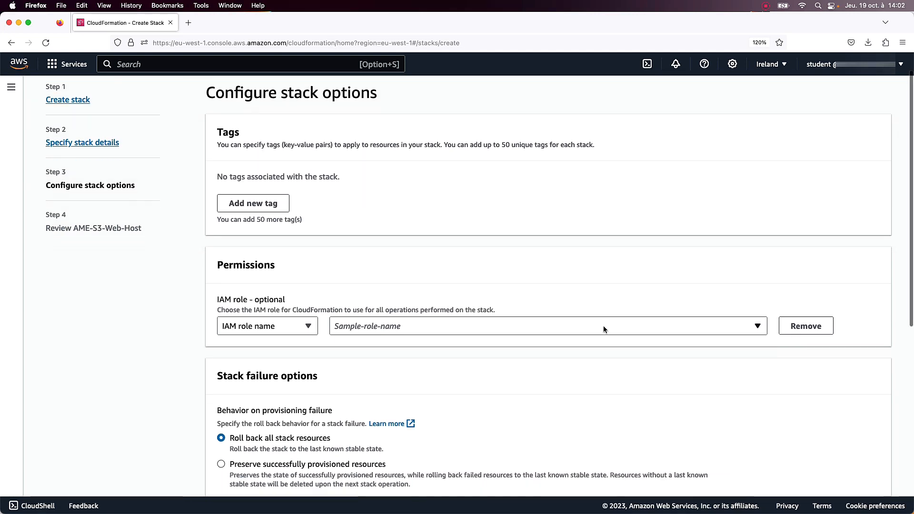
{"action": "scroll", "coordinate": [387, 314], "scroll_direction": "down", "scroll_amount": 8}
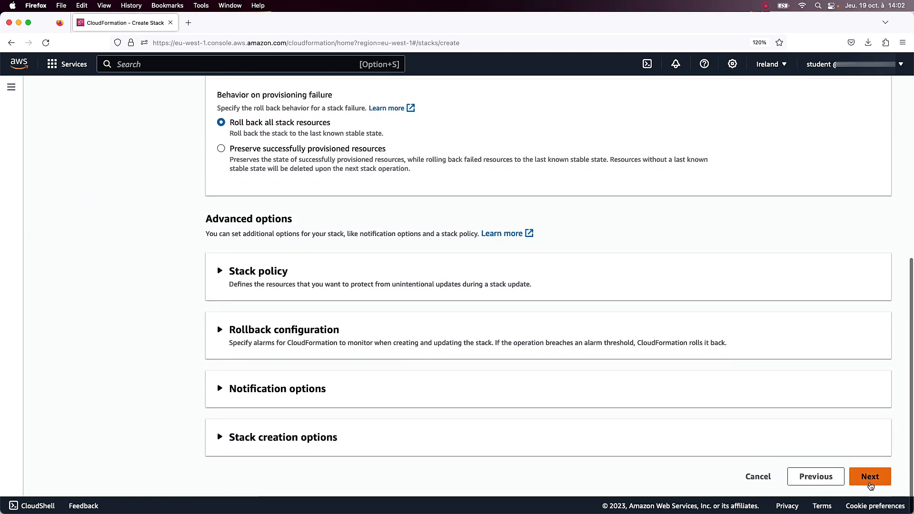
{"action": "left_click", "coordinate": [870, 477]}
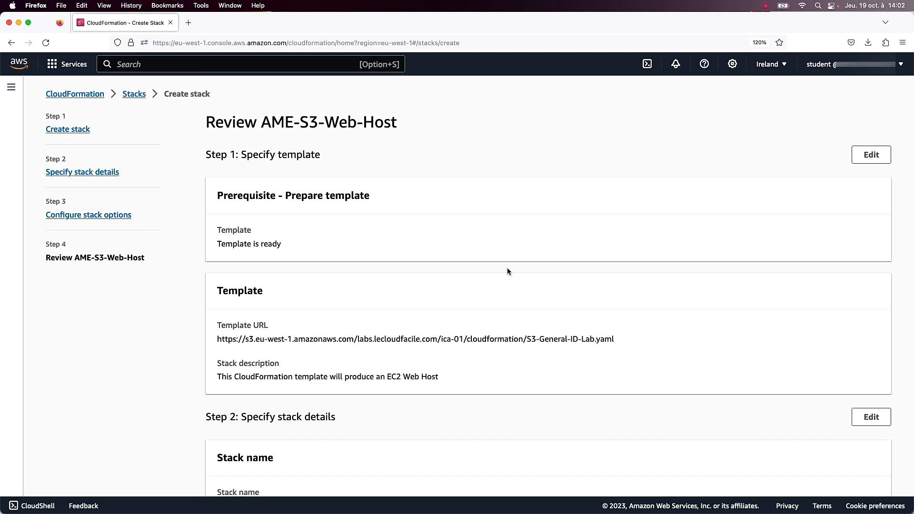
Review the AME-S3-Web-Host stack settings, submit the stack for creation, and refresh its events list.
{"action": "scroll", "coordinate": [507, 271], "scroll_direction": "down", "scroll_amount": 2}
{"action": "scroll", "coordinate": [474, 323], "scroll_direction": "down", "scroll_amount": 8}
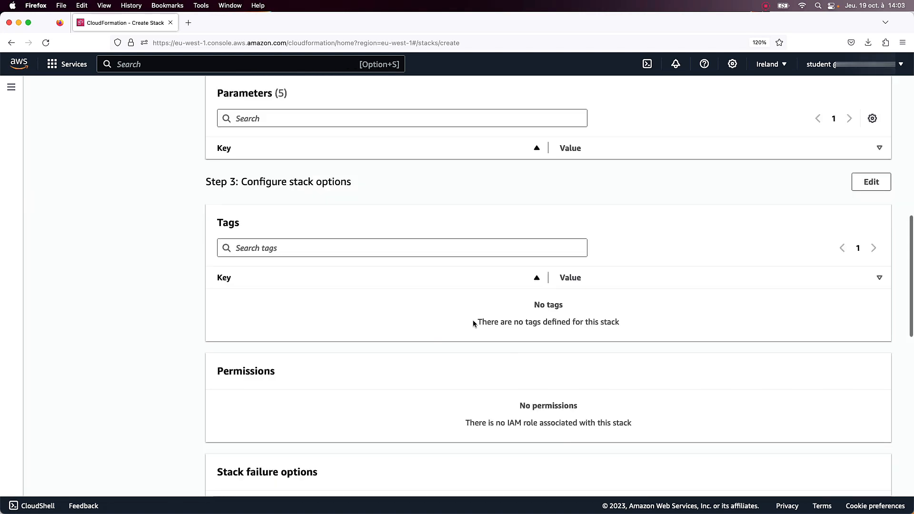
{"action": "scroll", "coordinate": [473, 322], "scroll_direction": "down", "scroll_amount": 6}
{"action": "scroll", "coordinate": [474, 324], "scroll_direction": "down", "scroll_amount": 6}
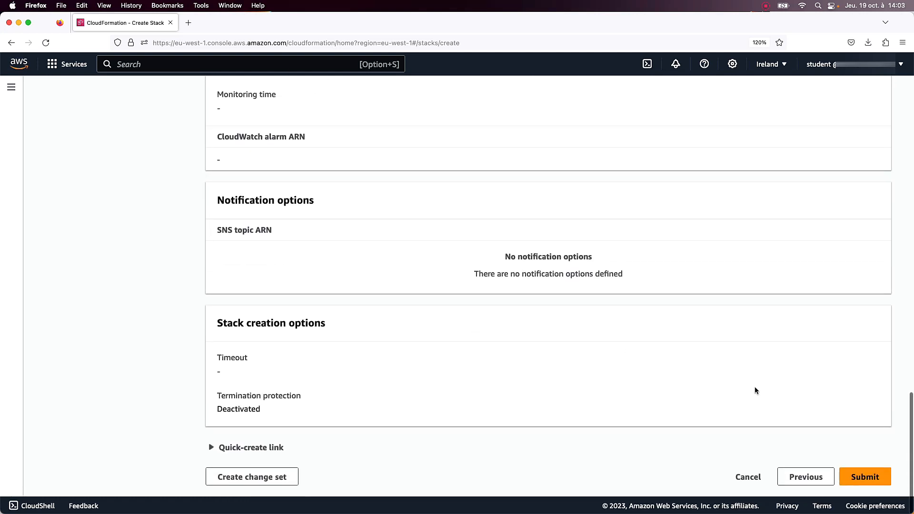
{"action": "left_click", "coordinate": [867, 480]}
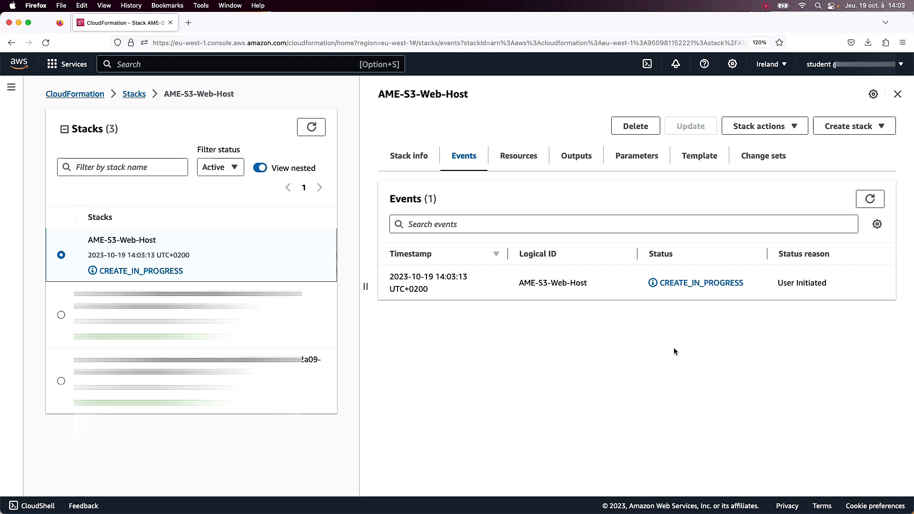
{"action": "left_click", "coordinate": [875, 200]}
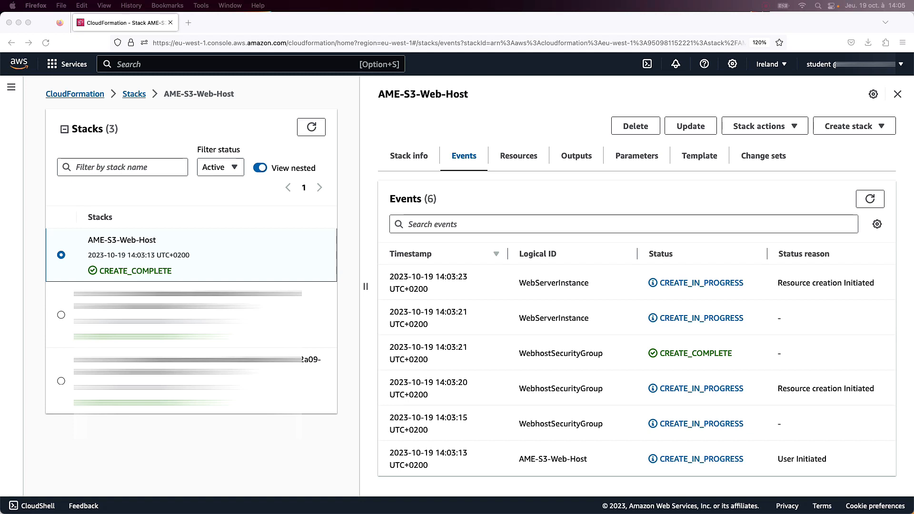
Go to the EC2 service, list its running instances, and widen the Name column to fit the instance name.
{"action": "left_click", "coordinate": [327, 66]}
{"action": "type", "text": "ec2"}
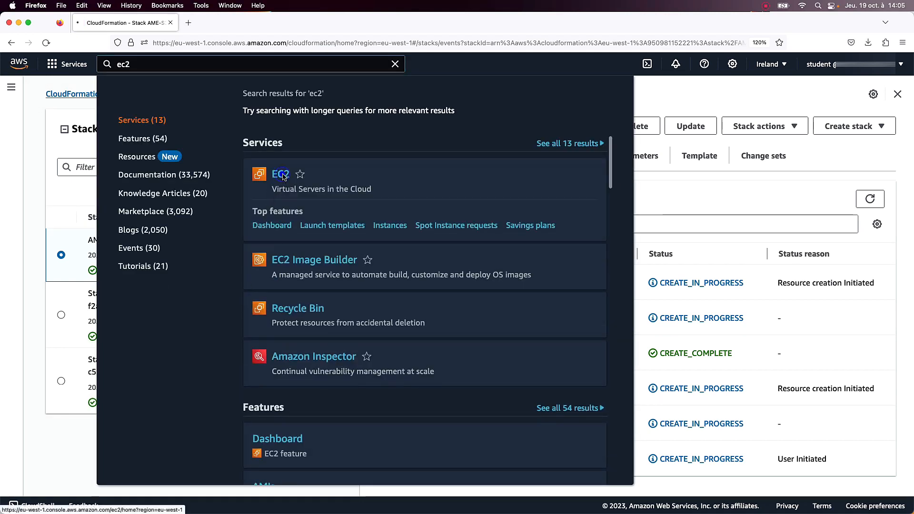
{"action": "left_click", "coordinate": [290, 191]}
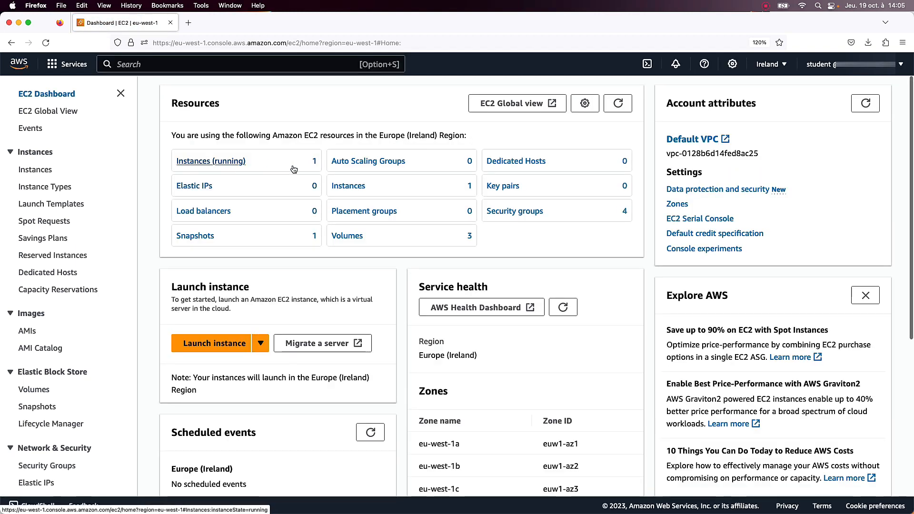
{"action": "left_click", "coordinate": [214, 166]}
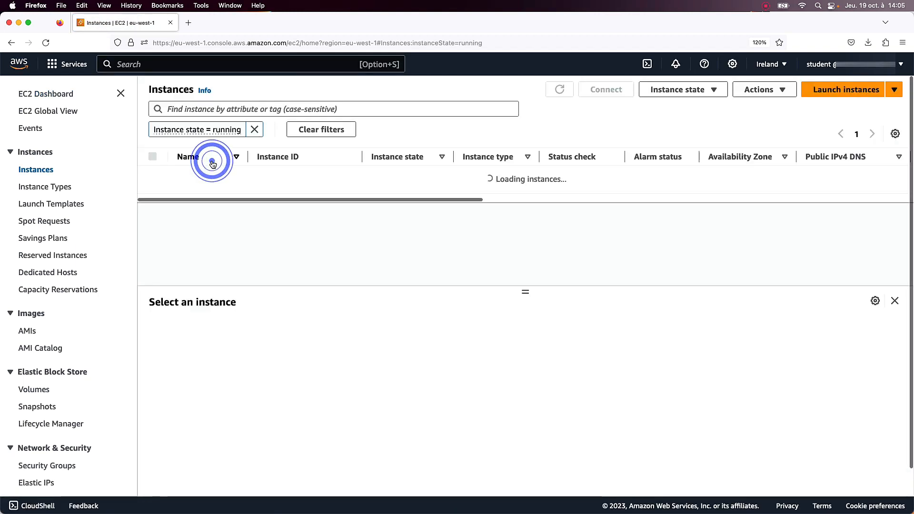
{"action": "double_click", "coordinate": [248, 157]}
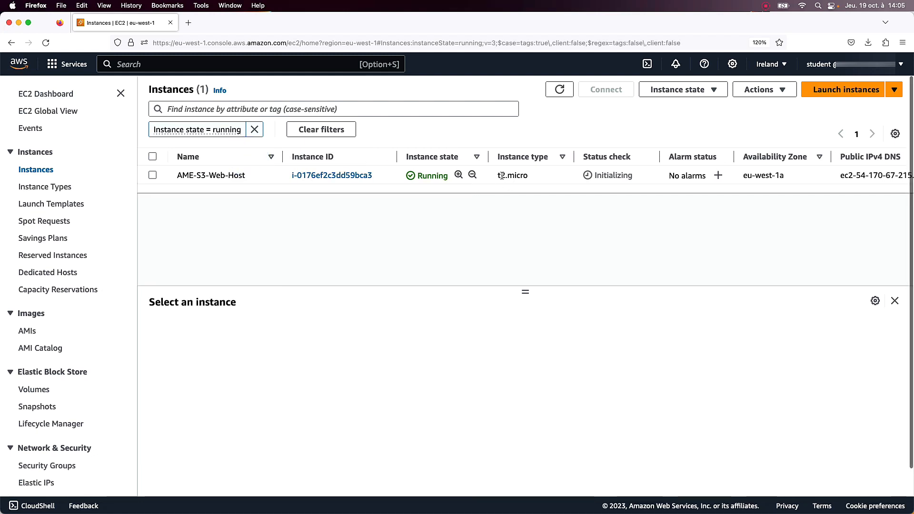
Check the instance type and the public and private IPv4 addresses of AME-S3-Web-Host.
{"action": "left_click_drag", "start_coordinate": [499, 174], "coordinate": [523, 175]}
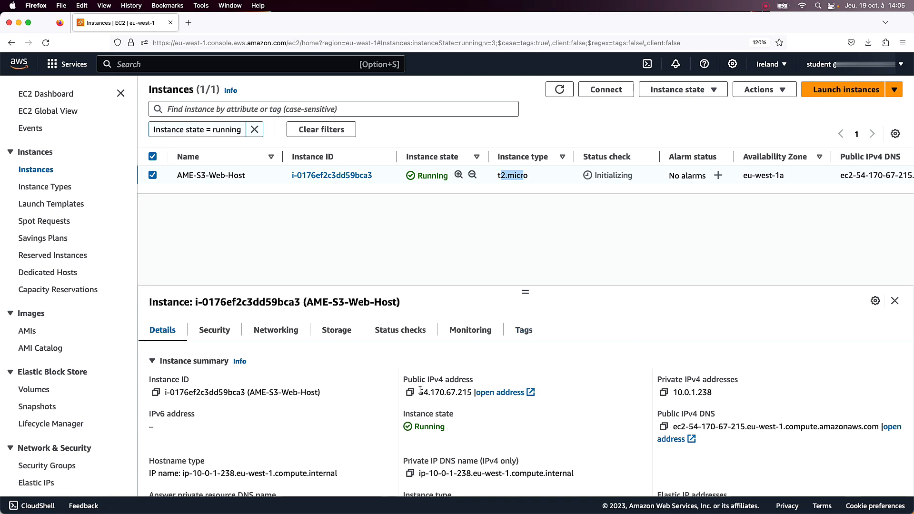
{"action": "left_click_drag", "start_coordinate": [421, 391], "coordinate": [471, 392]}
{"action": "left_click_drag", "start_coordinate": [678, 392], "coordinate": [710, 393]}
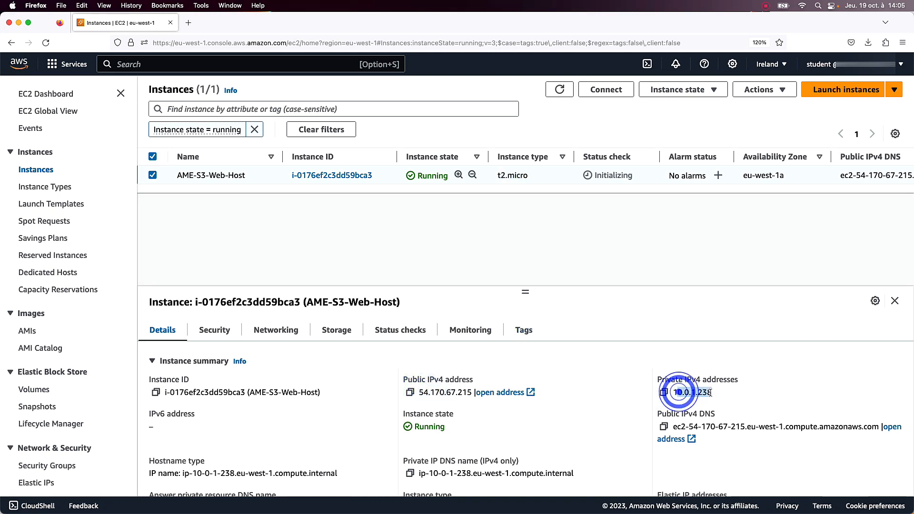
Check the inbound security rules of AME-S3-Web-Host, and widen the Status check column to read its full status.
{"action": "left_click", "coordinate": [215, 332]}
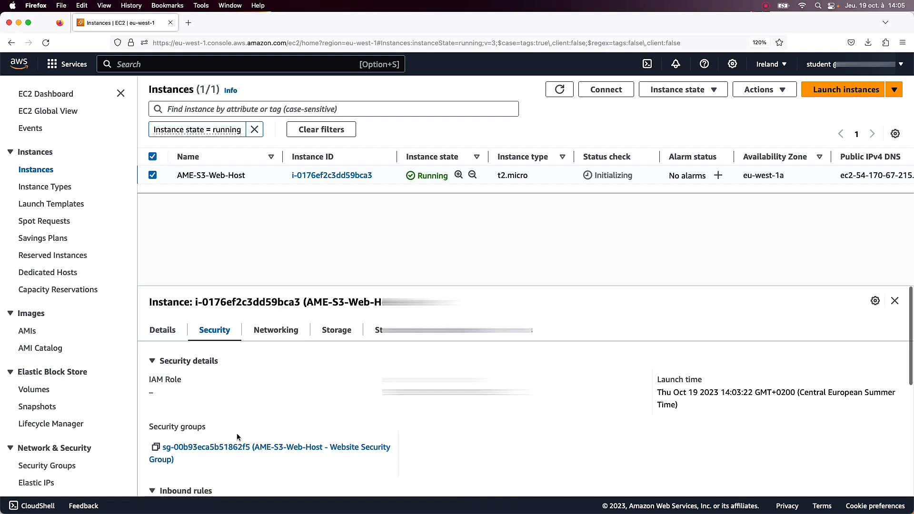
{"action": "scroll", "coordinate": [237, 449], "scroll_direction": "down", "scroll_amount": 3}
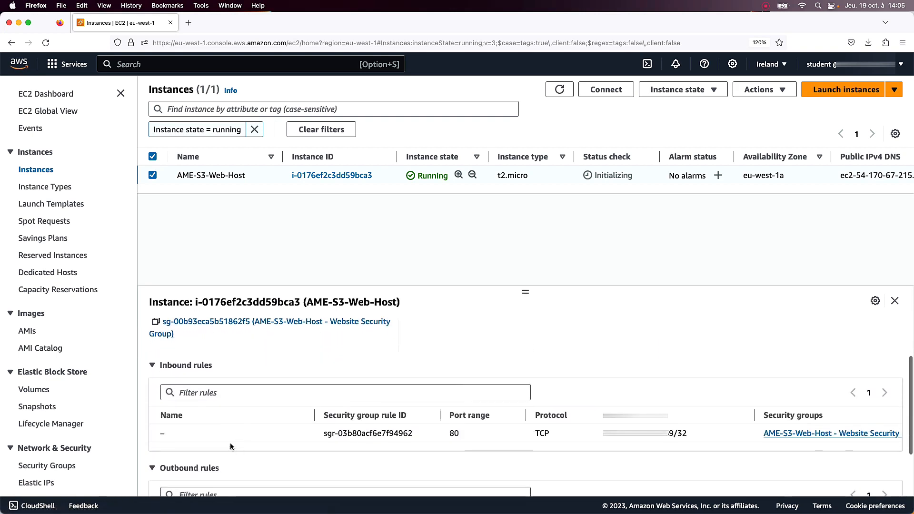
{"action": "scroll", "coordinate": [482, 423], "scroll_direction": "right", "scroll_amount": 1}
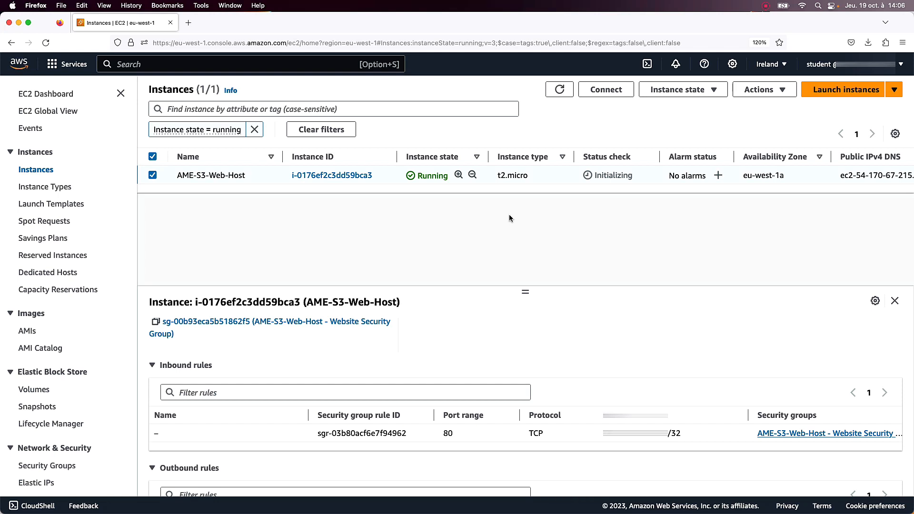
{"action": "left_click", "coordinate": [153, 175]}
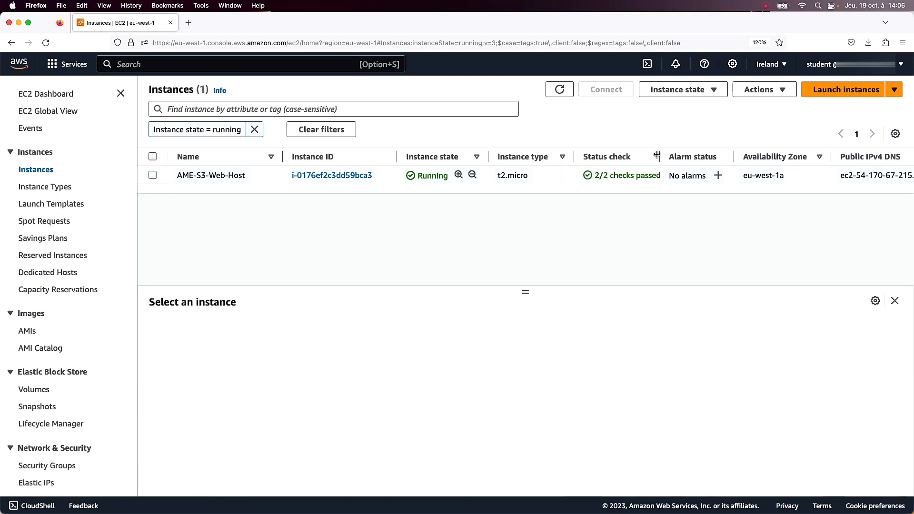
{"action": "left_click_drag", "start_coordinate": [660, 156], "coordinate": [671, 157]}
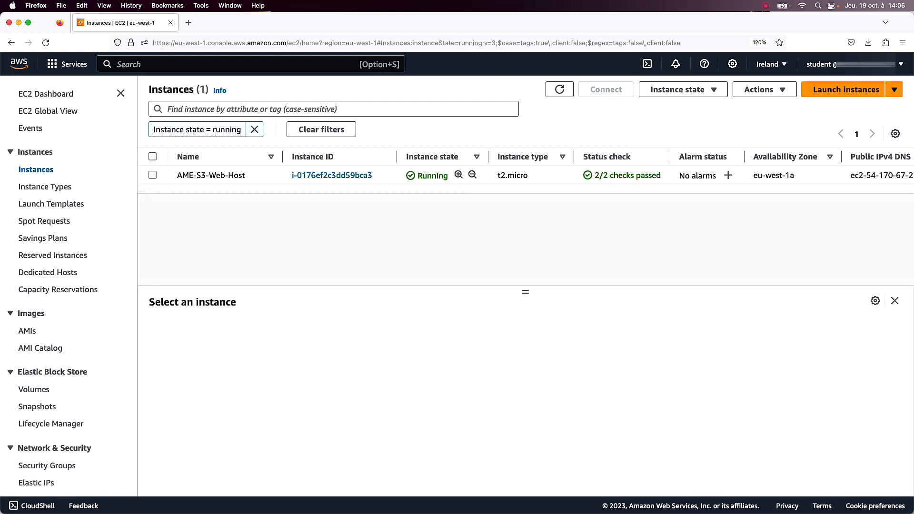
Copy the public IPv4 DNS of AME-S3-Web-Host and open that address in a new browser tab.
{"action": "left_click", "coordinate": [152, 175]}
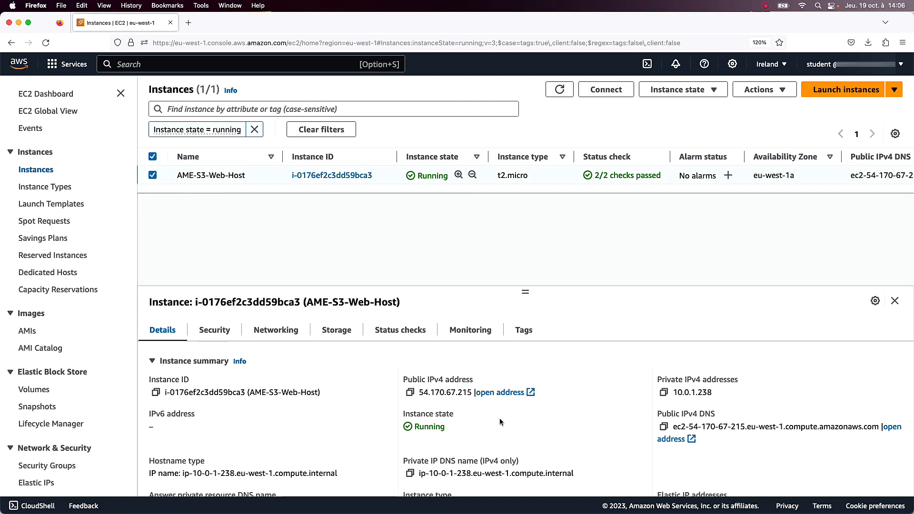
{"action": "left_click", "coordinate": [410, 392]}
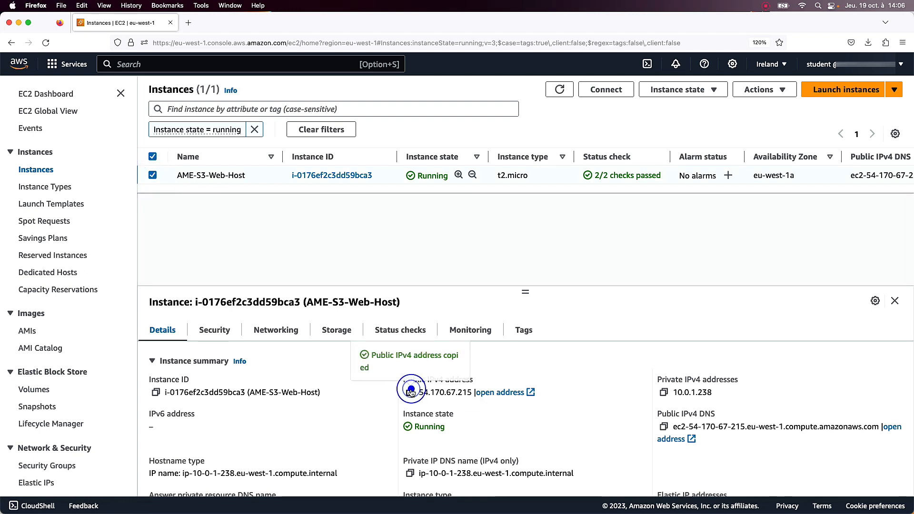
{"action": "left_click", "coordinate": [638, 422]}
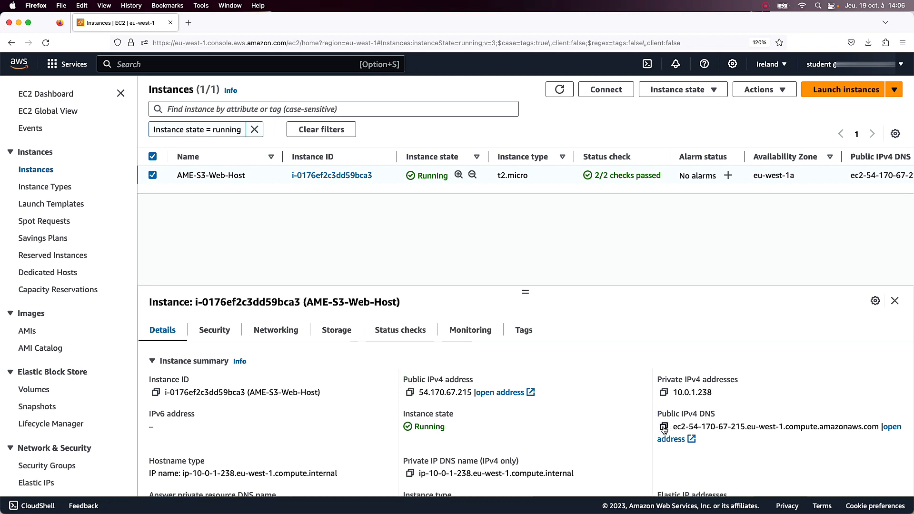
{"action": "left_click", "coordinate": [665, 427]}
{"action": "left_click", "coordinate": [188, 23]}
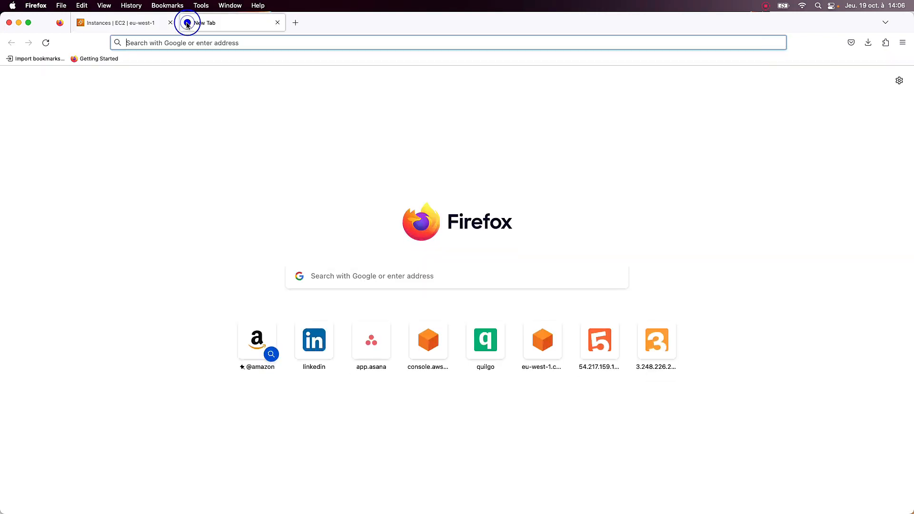
{"action": "key", "text": "super+v"}
{"action": "key", "text": "Return"}
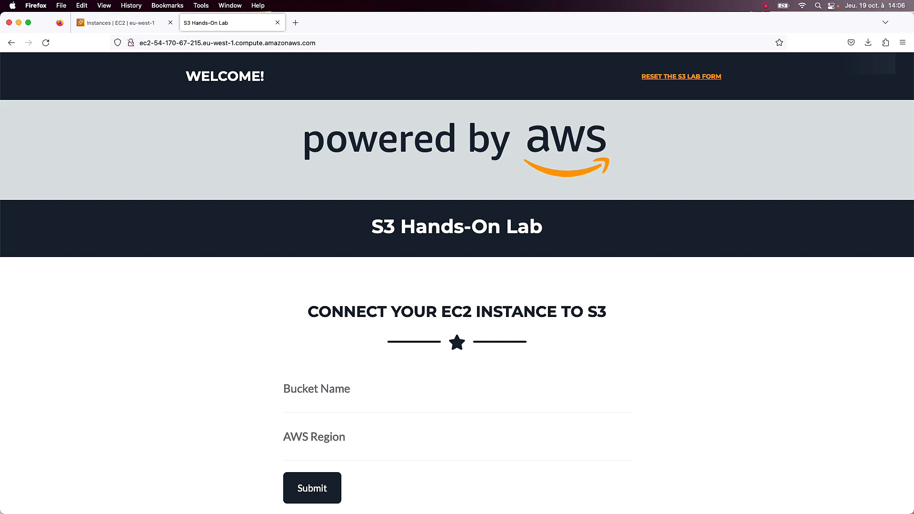
Close the S3 Hands-On Lab tab and open the S3 service in the AWS console.
{"action": "left_click", "coordinate": [124, 23]}
{"action": "left_click", "coordinate": [278, 23]}
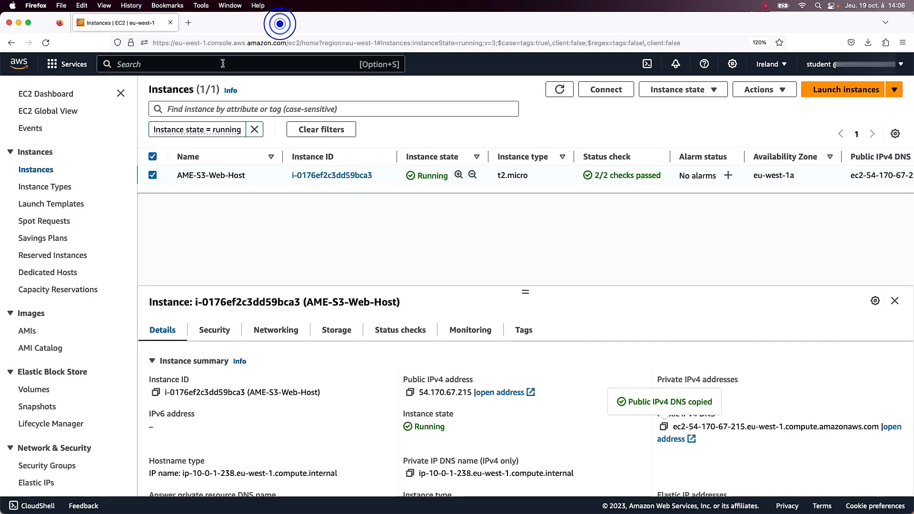
{"action": "left_click", "coordinate": [225, 61]}
{"action": "type", "text": "s3"}
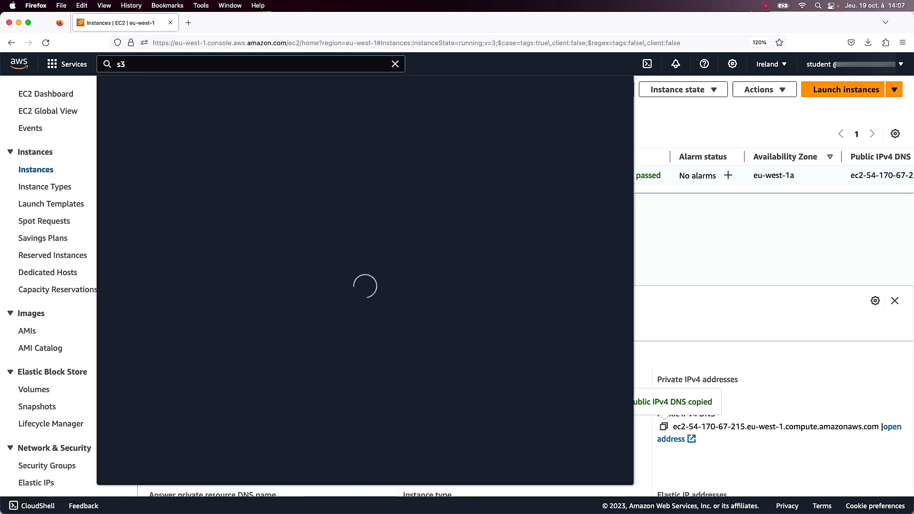
{"action": "left_click", "coordinate": [275, 173]}
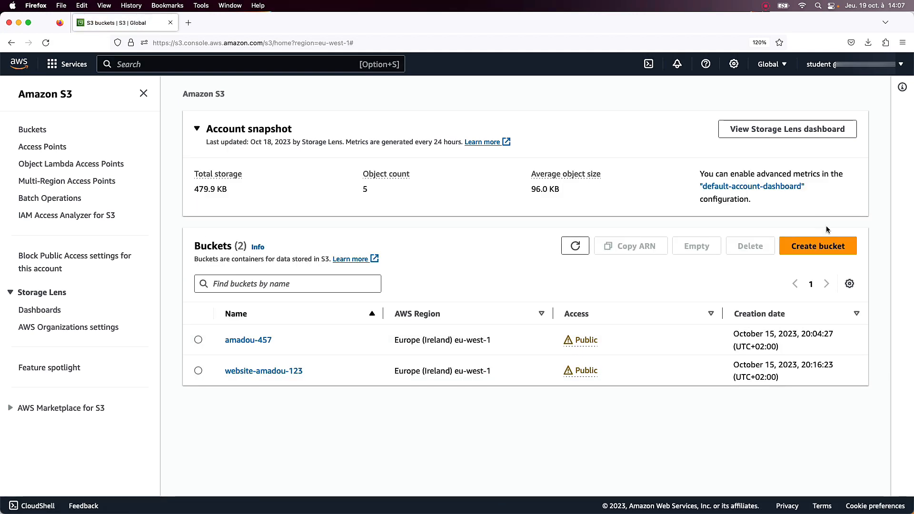
Start creating a new S3 bucket and name it ame-lcf-124-s3-lab.
{"action": "left_click", "coordinate": [838, 246]}
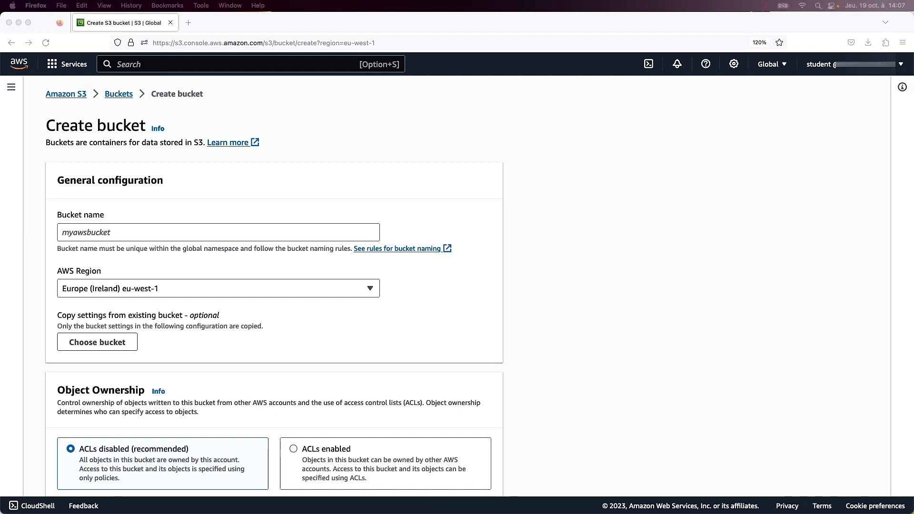
{"action": "left_click", "coordinate": [142, 234]}
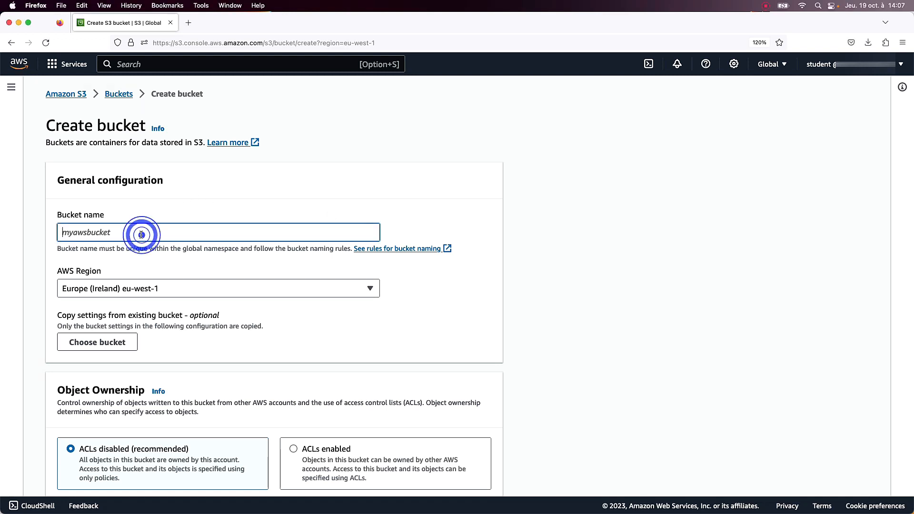
{"action": "key", "text": "super+v"}
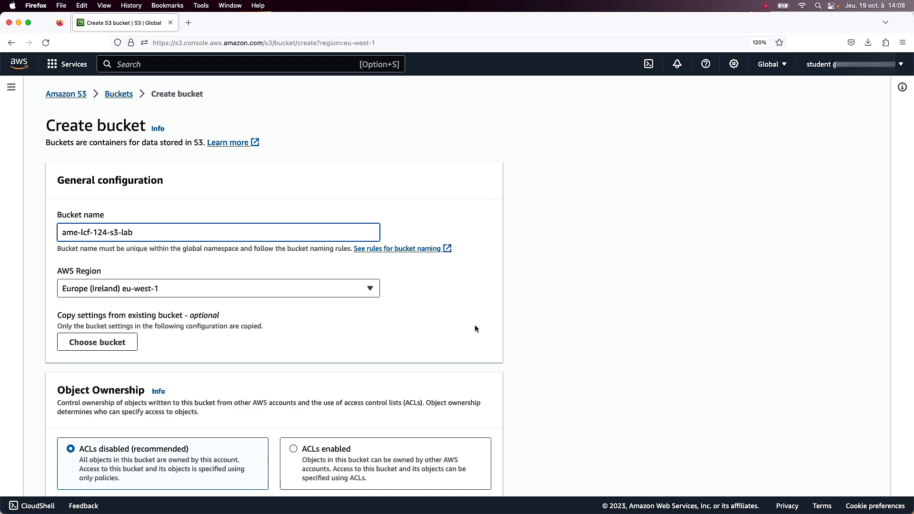
Create the bucket with the default settings and open ame-lcf-124-s3-lab from the bucket list.
{"action": "scroll", "coordinate": [244, 342], "scroll_direction": "down", "scroll_amount": 5}
{"action": "scroll", "coordinate": [244, 345], "scroll_direction": "down", "scroll_amount": 15}
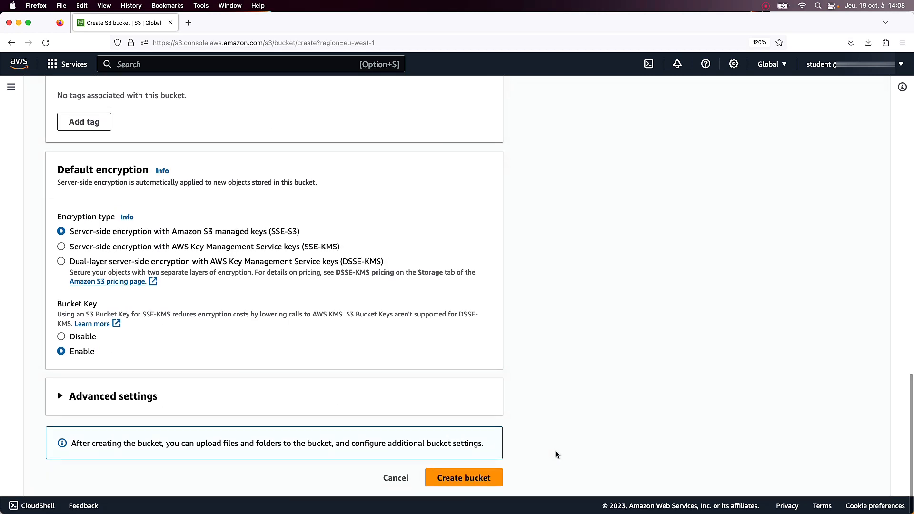
{"action": "left_click", "coordinate": [484, 478]}
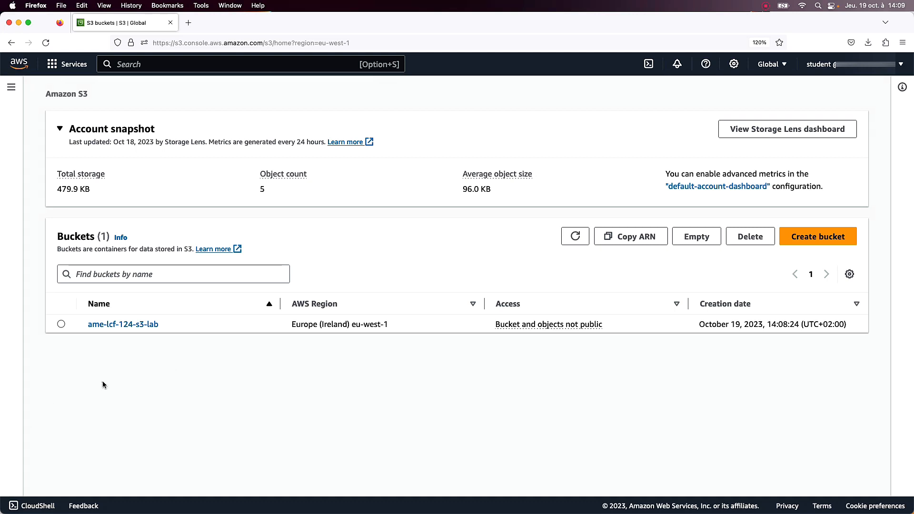
{"action": "left_click", "coordinate": [112, 325]}
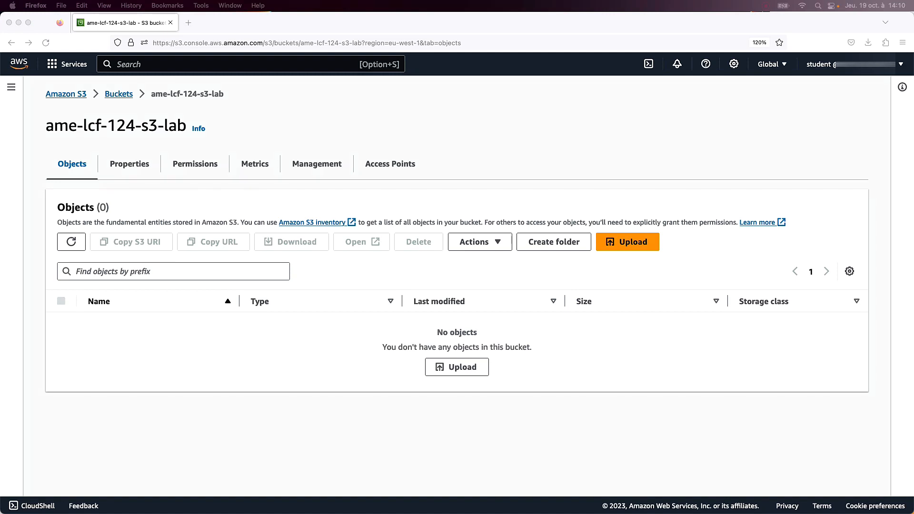
Switch to Finder, check the photos folder and its V2 subfolder, and move the window out of the way.
{"action": "left_click_drag", "start_coordinate": [524, 108], "coordinate": [522, 133]}
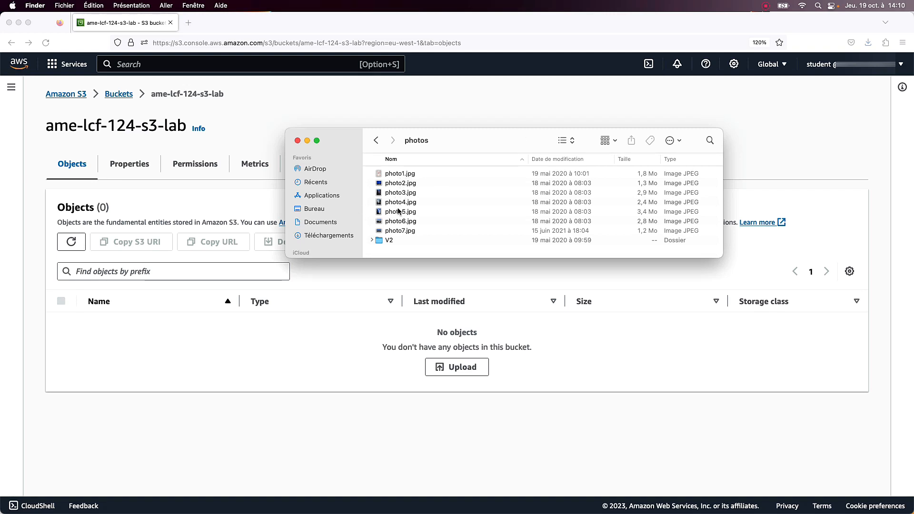
{"action": "left_click", "coordinate": [388, 240]}
{"action": "double_click", "coordinate": [389, 241]}
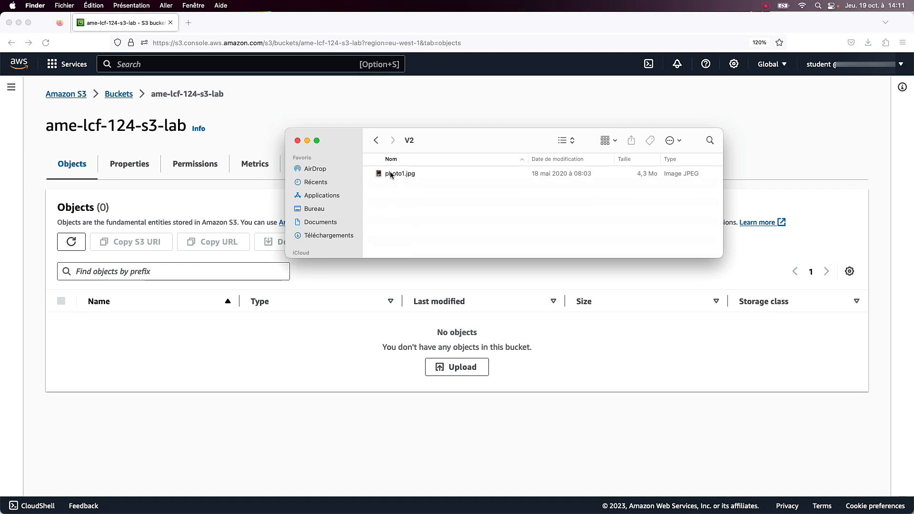
{"action": "left_click", "coordinate": [376, 142]}
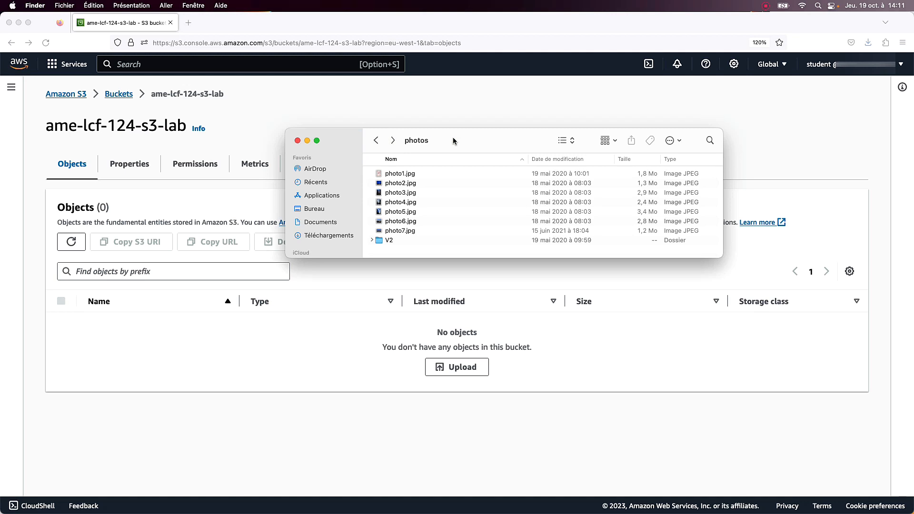
{"action": "left_click_drag", "start_coordinate": [451, 135], "coordinate": [913, 285]}
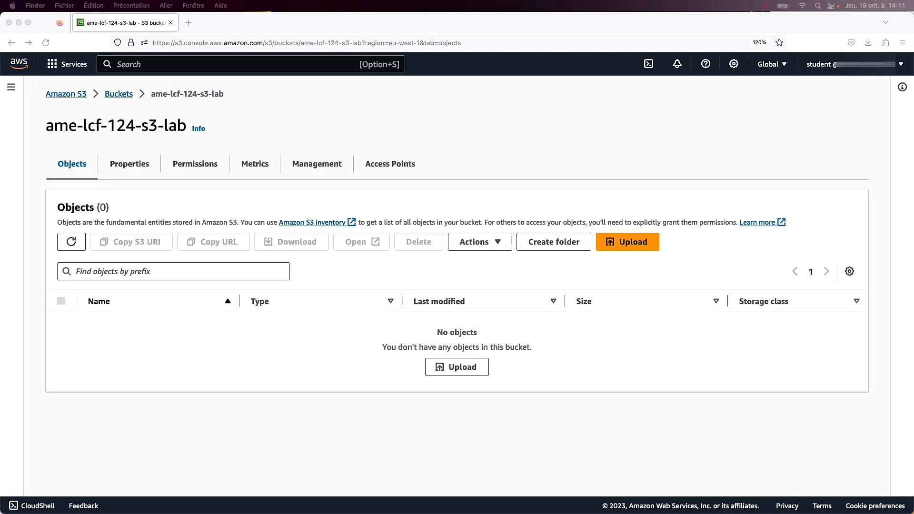
Start an upload to the bucket and add photo1.jpg through photo7.jpg from the Finder photos folder, leaving out V2.
{"action": "left_click", "coordinate": [657, 160]}
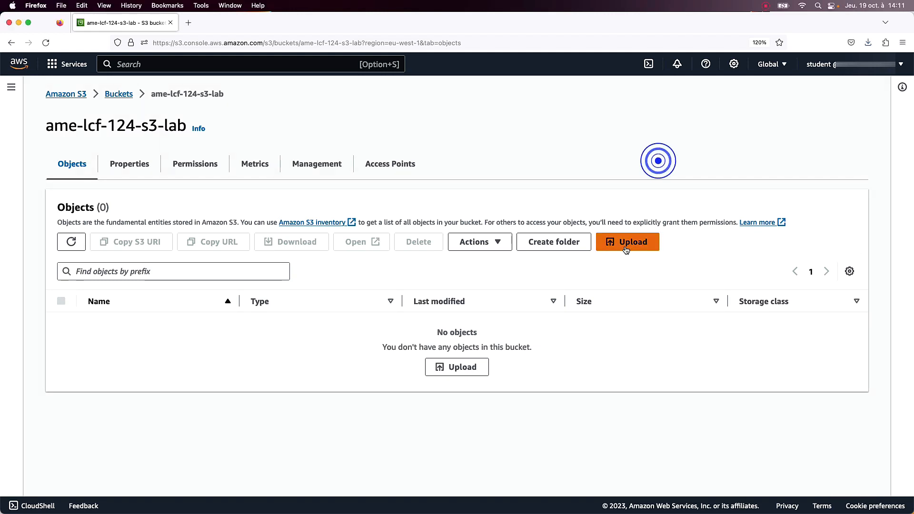
{"action": "left_click", "coordinate": [626, 244]}
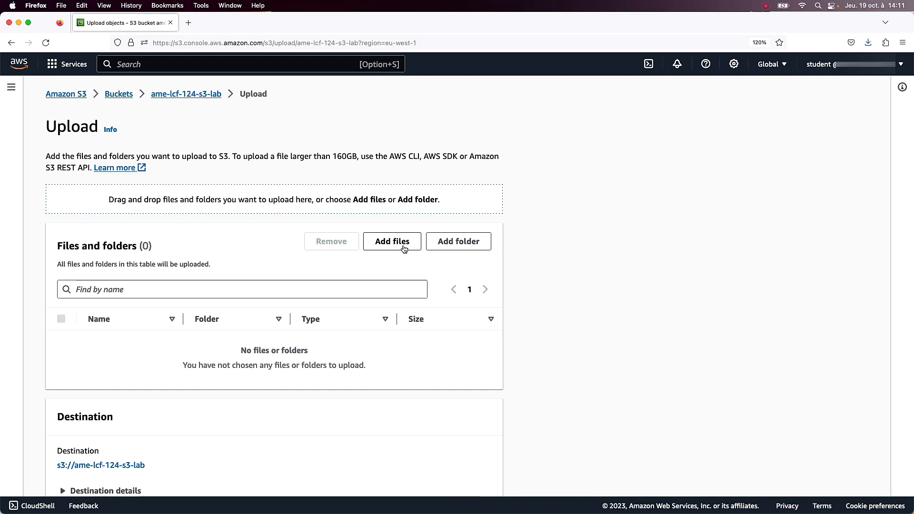
{"action": "key", "text": "super+Tab"}
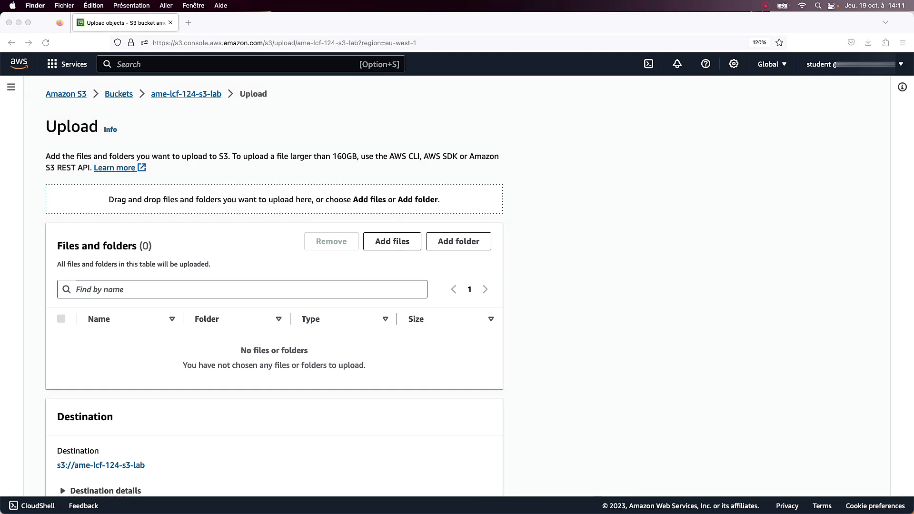
{"action": "key", "text": "super+Tab"}
{"action": "key", "text": "super+Tab"}
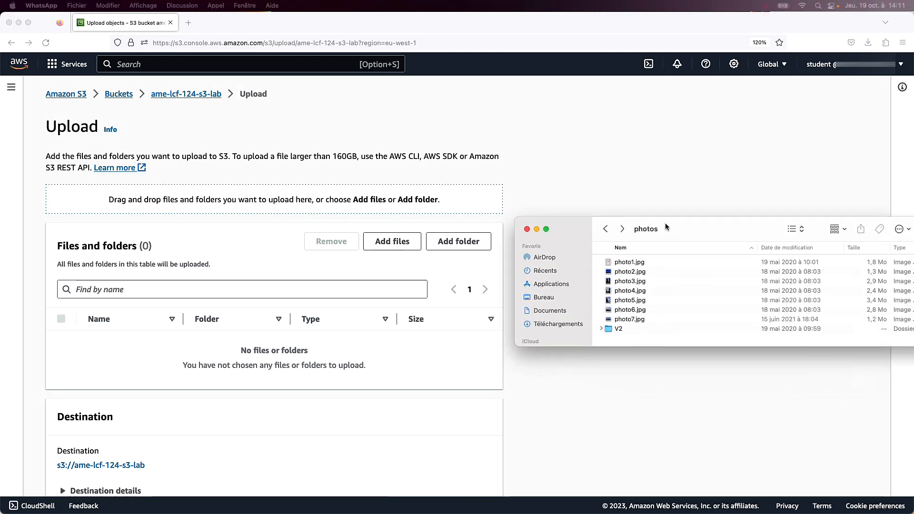
{"action": "left_click", "coordinate": [611, 259]}
{"action": "left_click", "coordinate": [618, 316], "text": "shift"}
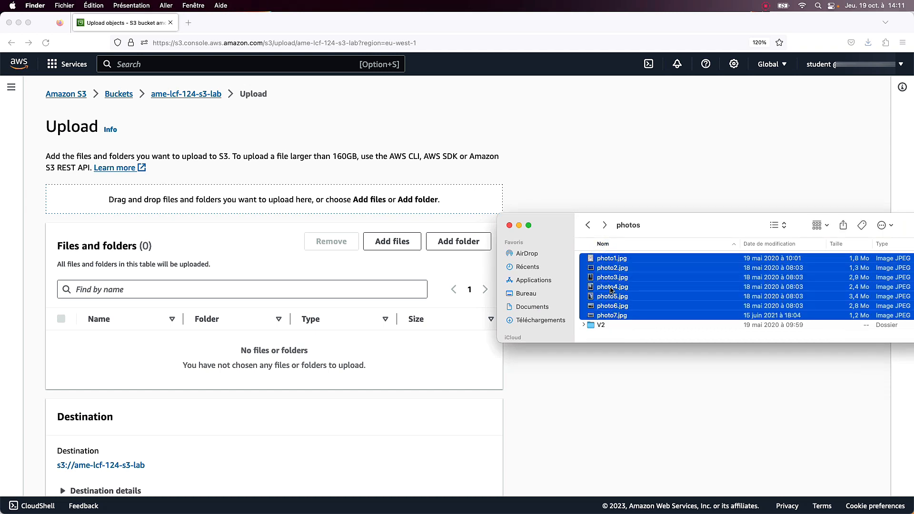
{"action": "left_click_drag", "start_coordinate": [611, 289], "coordinate": [230, 384]}
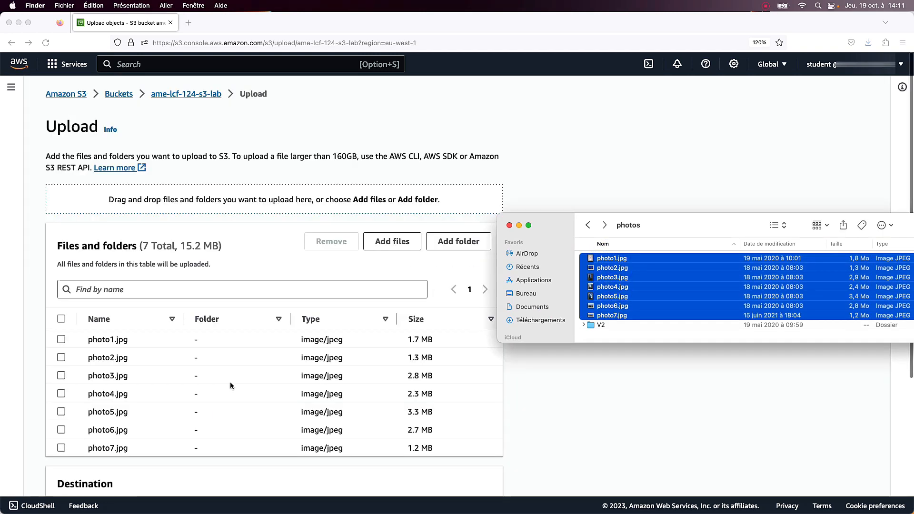
{"action": "key", "text": "super+w"}
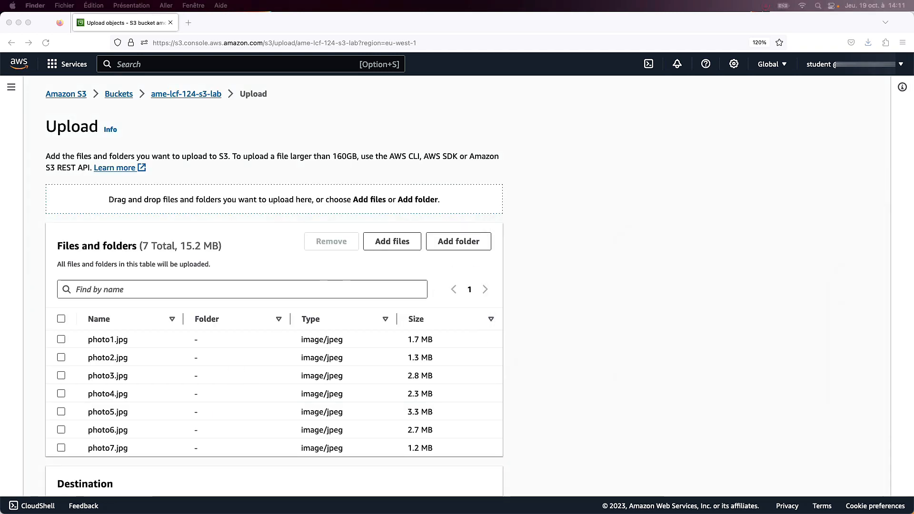
Upload the listed photos to s3://ame-lcf-124-s3-lab and close the upload status page.
{"action": "scroll", "coordinate": [564, 409], "scroll_direction": "down", "scroll_amount": 3}
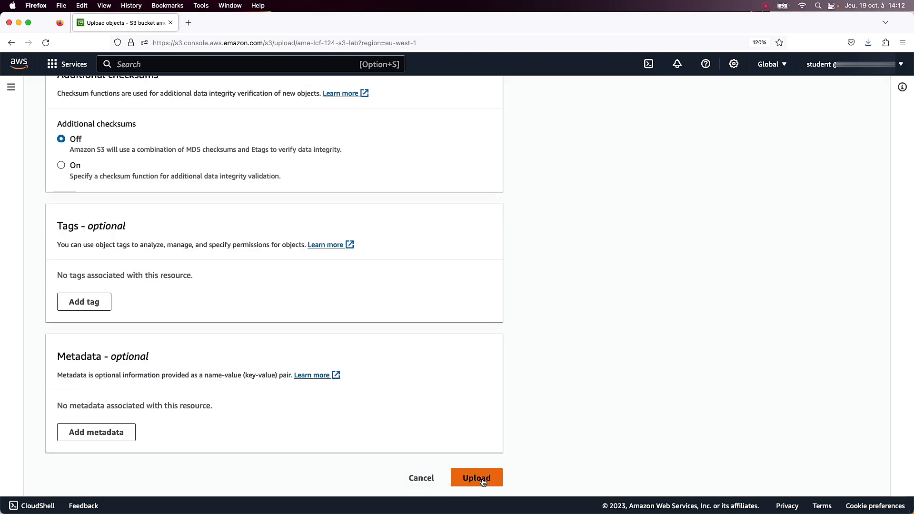
{"action": "left_click", "coordinate": [476, 478]}
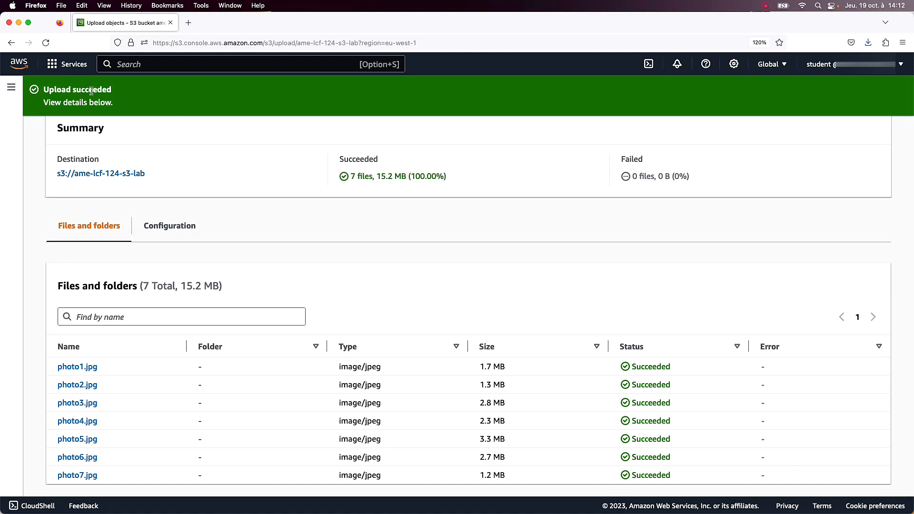
{"action": "scroll", "coordinate": [364, 257], "scroll_direction": "up", "scroll_amount": 5}
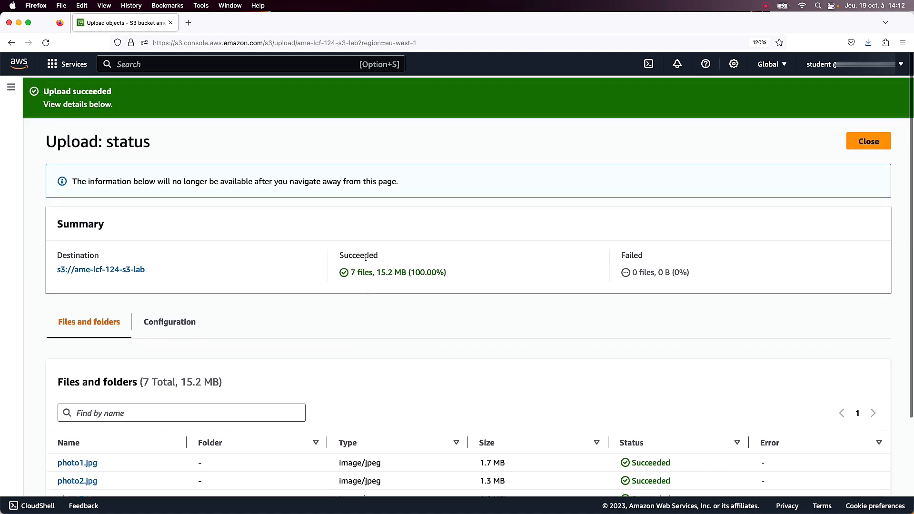
{"action": "left_click", "coordinate": [868, 142]}
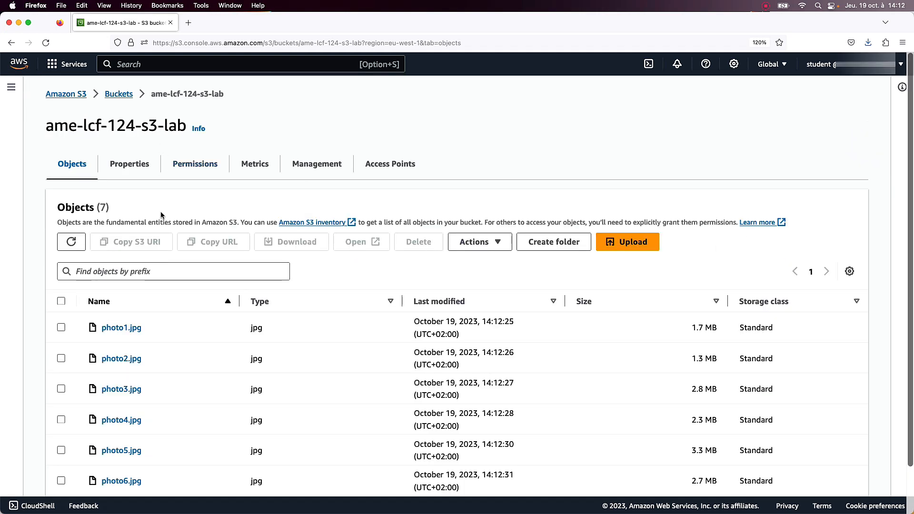
Create a folder named photo7 in the bucket without specifying an encryption key.
{"action": "scroll", "coordinate": [169, 292], "scroll_direction": "down", "scroll_amount": 2}
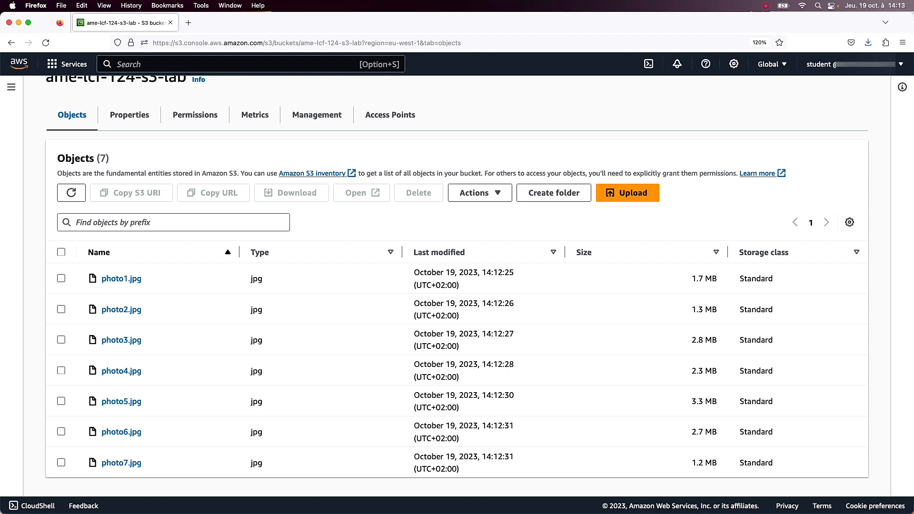
{"action": "left_click", "coordinate": [700, 195]}
{"action": "left_click", "coordinate": [553, 193]}
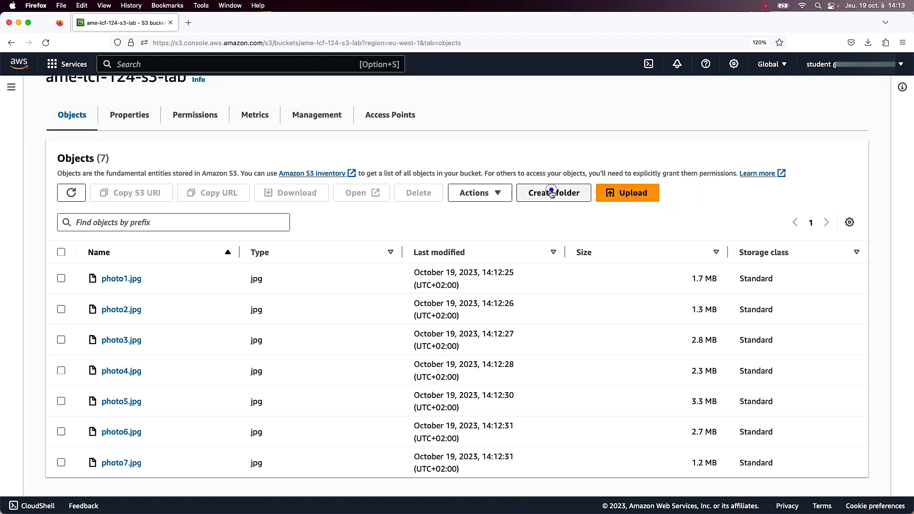
{"action": "left_click", "coordinate": [218, 312]}
{"action": "type", "text": "photo7"}
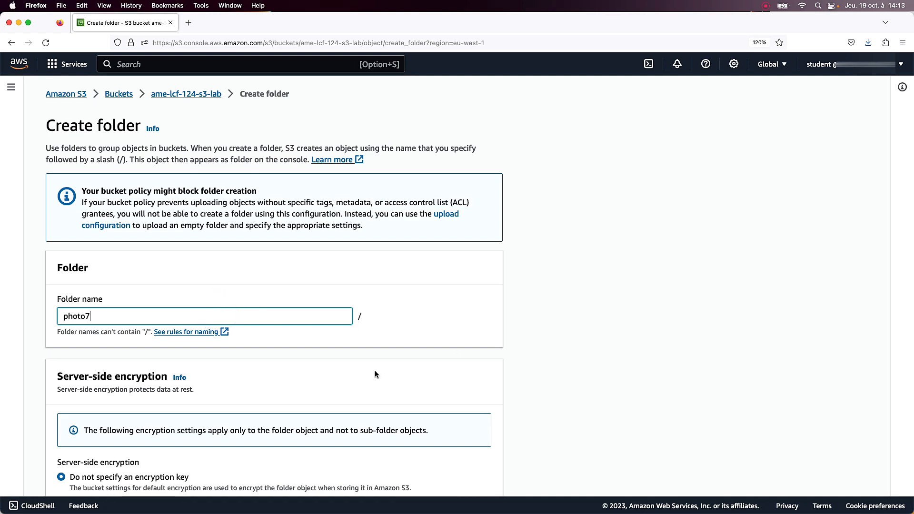
{"action": "scroll", "coordinate": [376, 371], "scroll_direction": "down", "scroll_amount": 5}
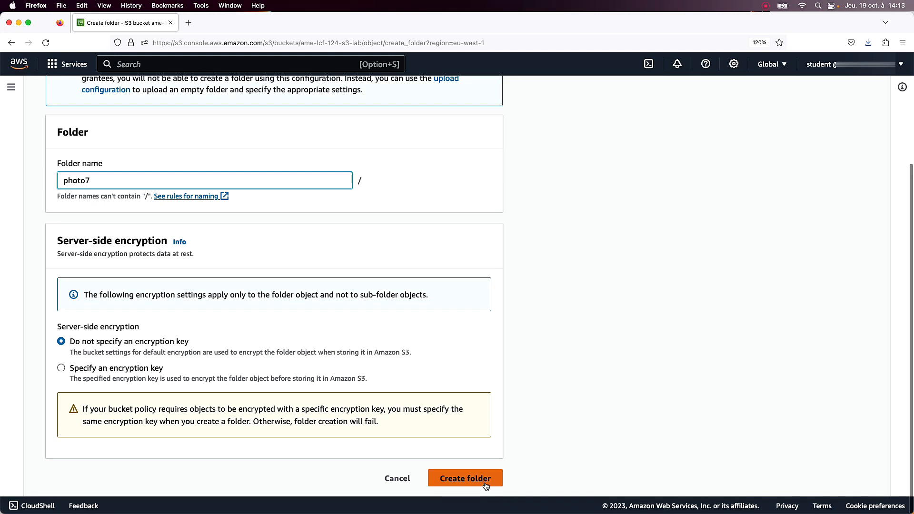
{"action": "left_click", "coordinate": [486, 484]}
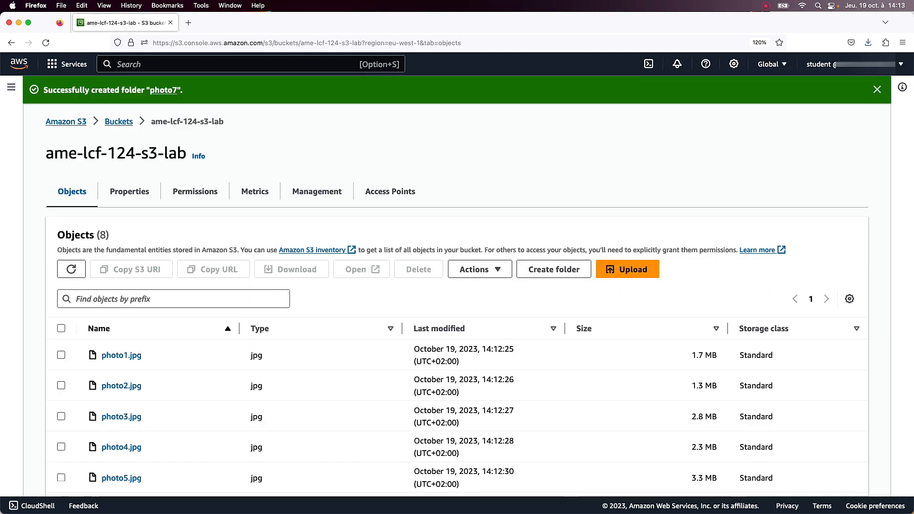
Move photo7.jpg to the destination s3://ame-lcf-124-s3-lab/photo7/, keeping the existing checksum functions.
{"action": "scroll", "coordinate": [71, 419], "scroll_direction": "down", "scroll_amount": 3}
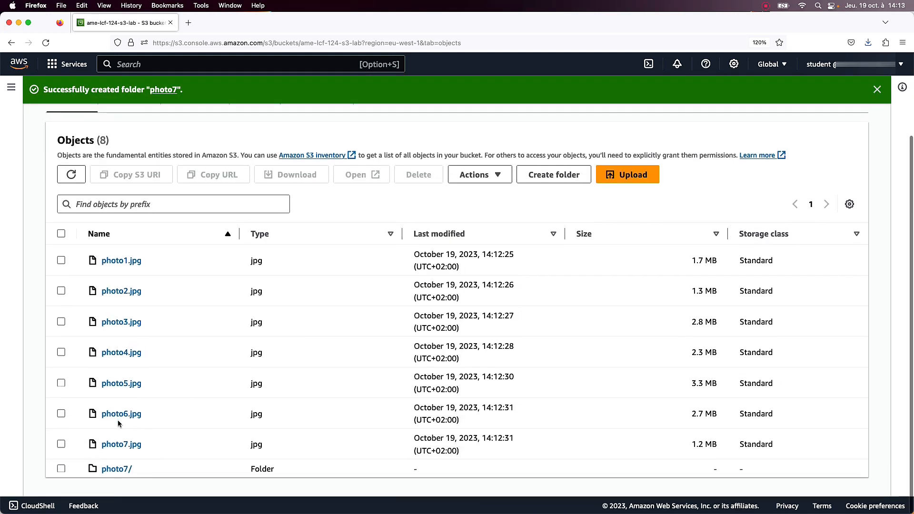
{"action": "left_click", "coordinate": [61, 446]}
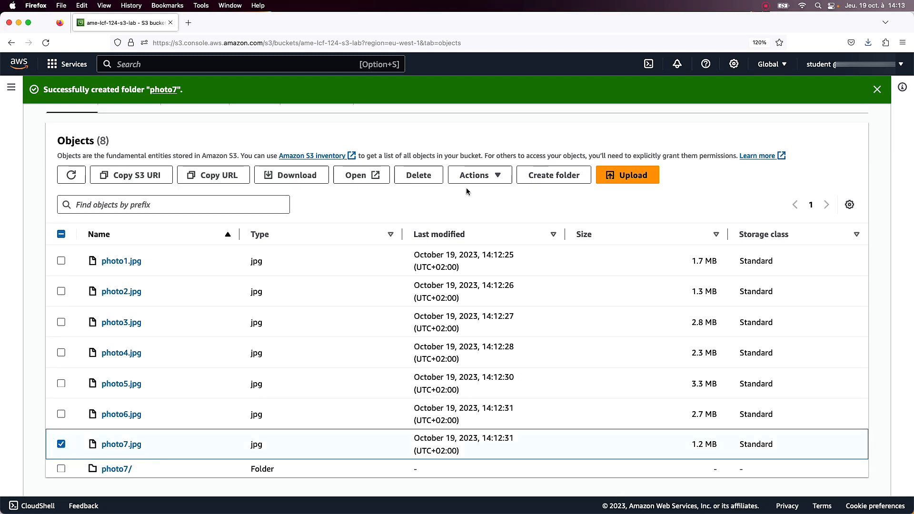
{"action": "left_click", "coordinate": [474, 175]}
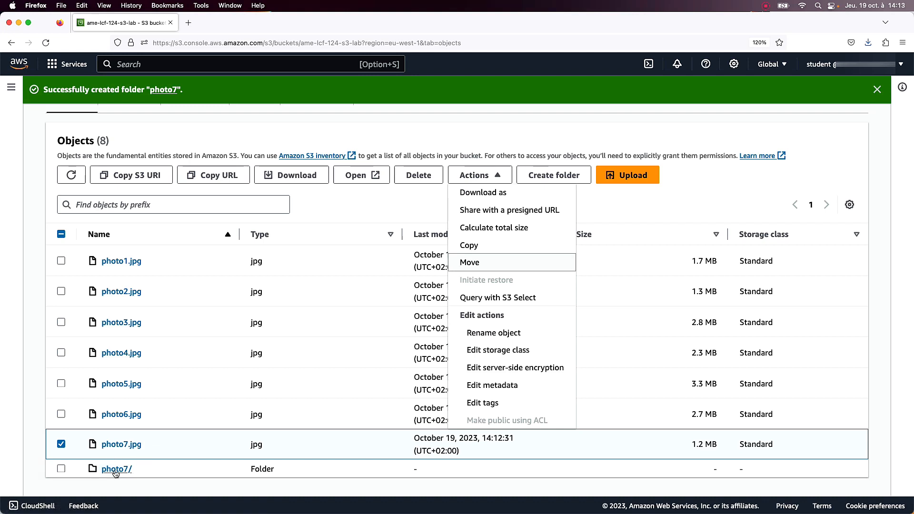
{"action": "left_click", "coordinate": [485, 265]}
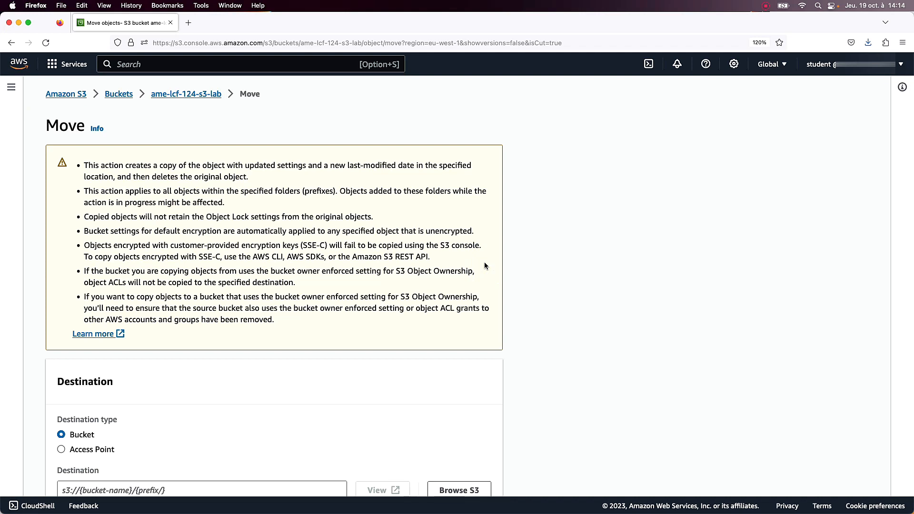
{"action": "scroll", "coordinate": [485, 266], "scroll_direction": "down", "scroll_amount": 2}
{"action": "scroll", "coordinate": [485, 265], "scroll_direction": "down", "scroll_amount": 5}
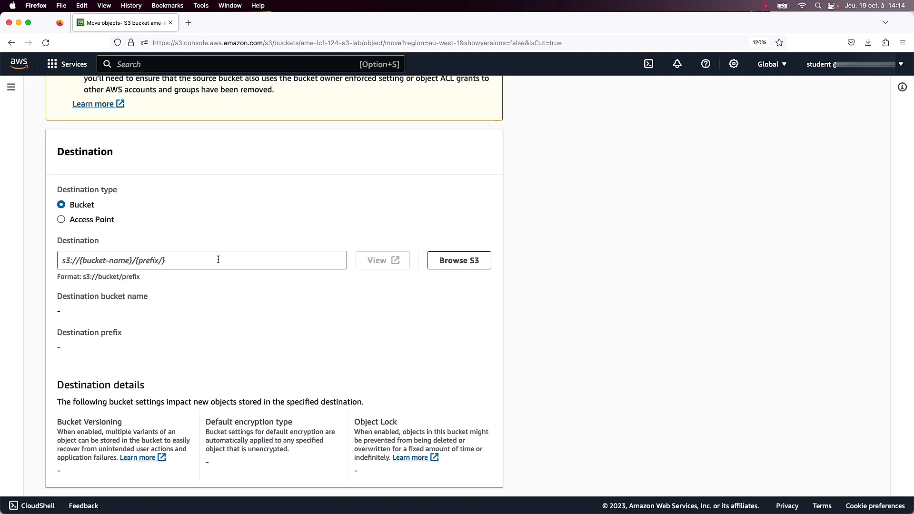
{"action": "left_click", "coordinate": [456, 264]}
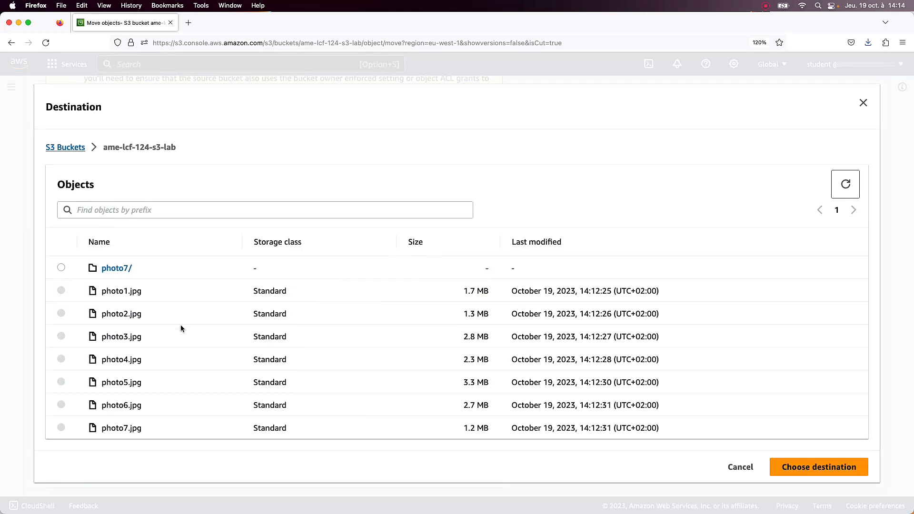
{"action": "left_click", "coordinate": [61, 267]}
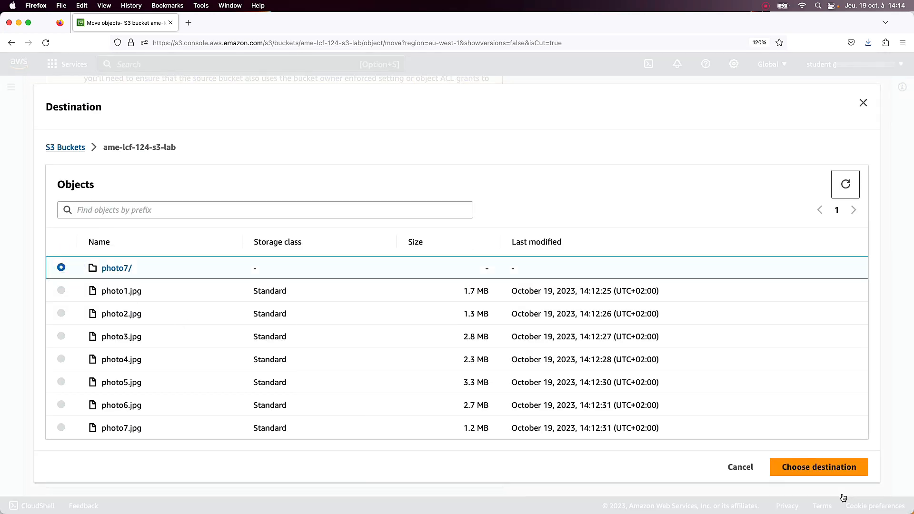
{"action": "left_click", "coordinate": [819, 467]}
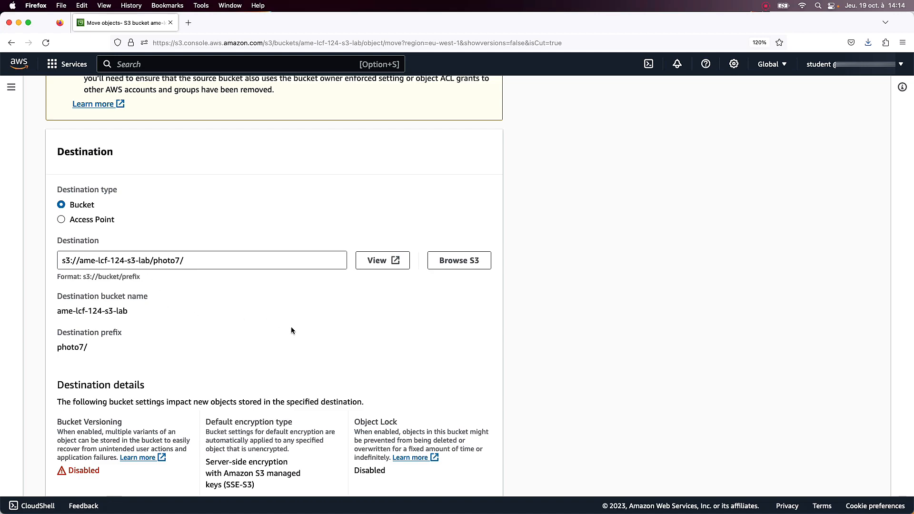
{"action": "scroll", "coordinate": [290, 332], "scroll_direction": "down", "scroll_amount": 10}
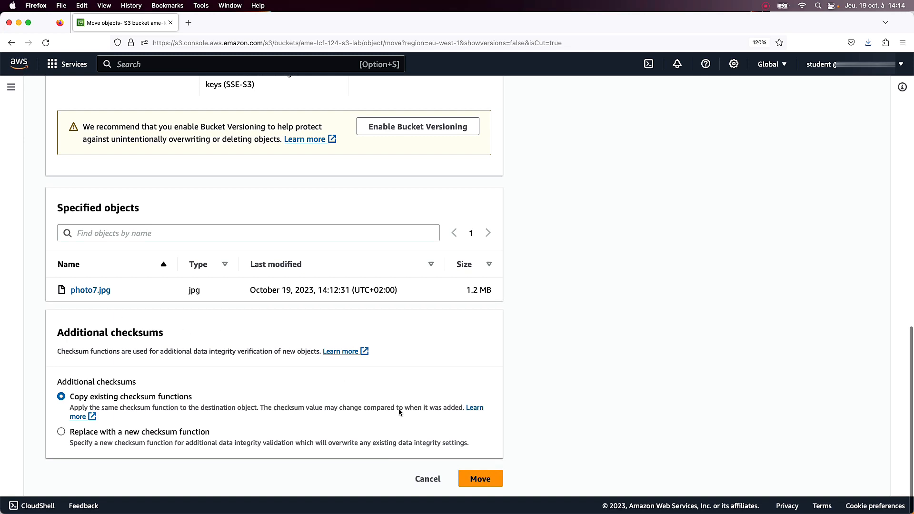
{"action": "left_click", "coordinate": [482, 478]}
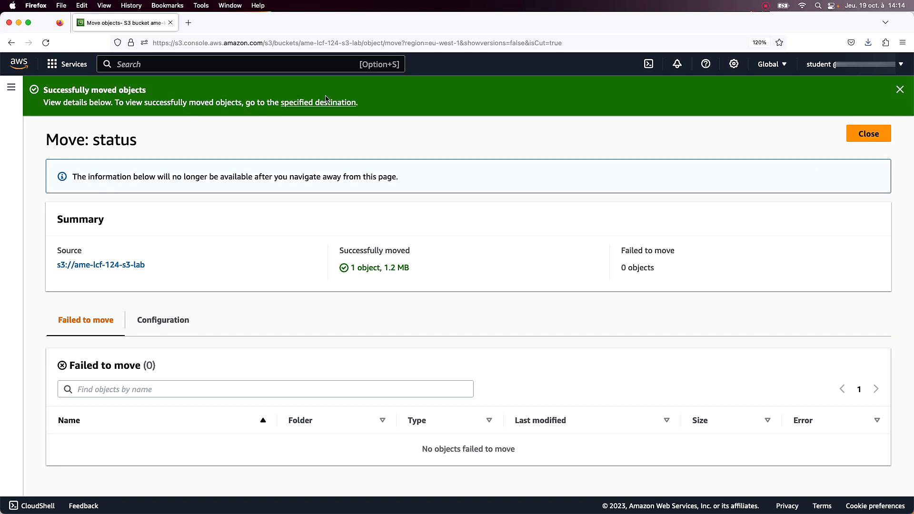
Close the move status page and open the photo7/ folder to check its contents.
{"action": "left_click", "coordinate": [872, 133]}
{"action": "scroll", "coordinate": [750, 258], "scroll_direction": "down", "scroll_amount": 2}
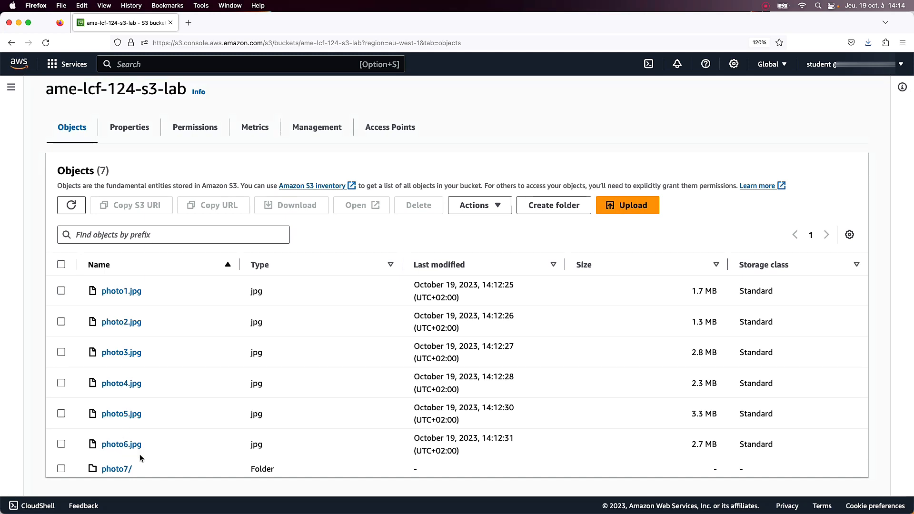
{"action": "left_click", "coordinate": [113, 470]}
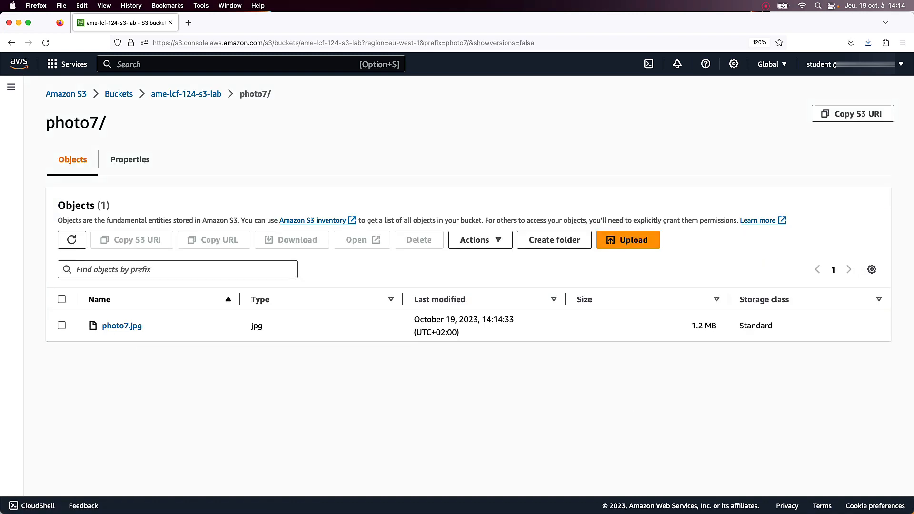
Return to the ame-lcf-124-s3-lab bucket and download photo1.jpg.
{"action": "left_click", "coordinate": [303, 158]}
{"action": "left_click", "coordinate": [168, 97]}
{"action": "left_click", "coordinate": [59, 327]}
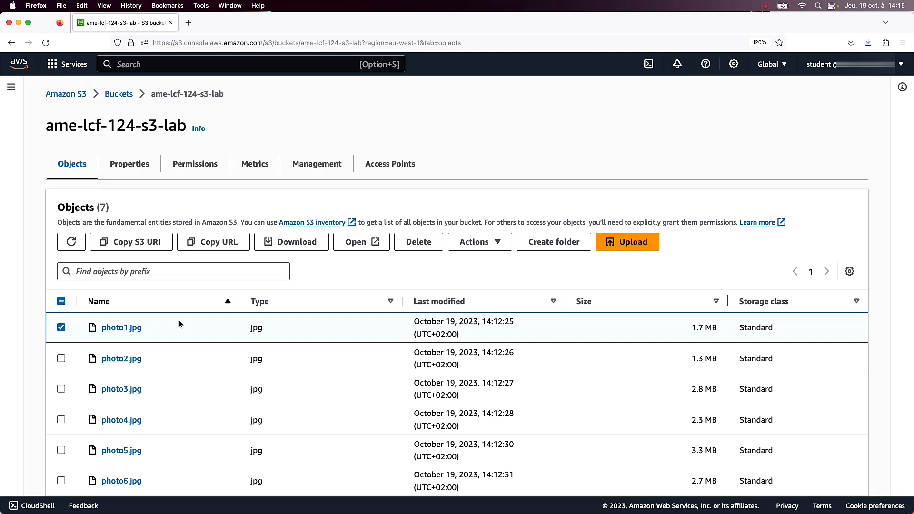
{"action": "left_click", "coordinate": [291, 243]}
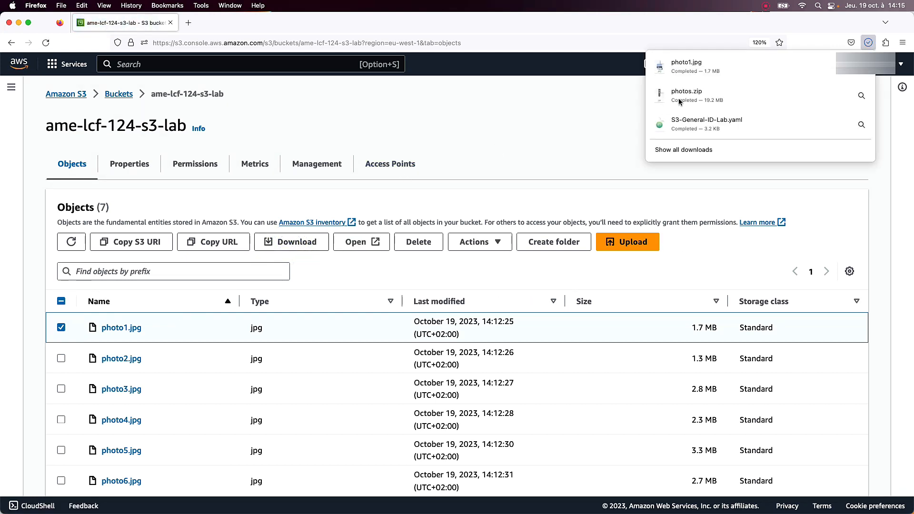
{"action": "left_click", "coordinate": [527, 126]}
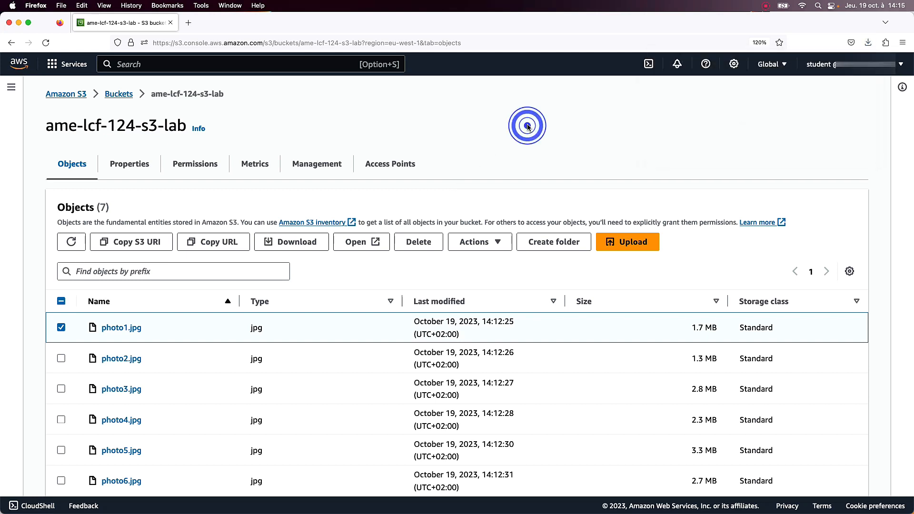
View photo1.jpg in its own tab and check which object actions are available for it in the bucket.
{"action": "left_click", "coordinate": [360, 243]}
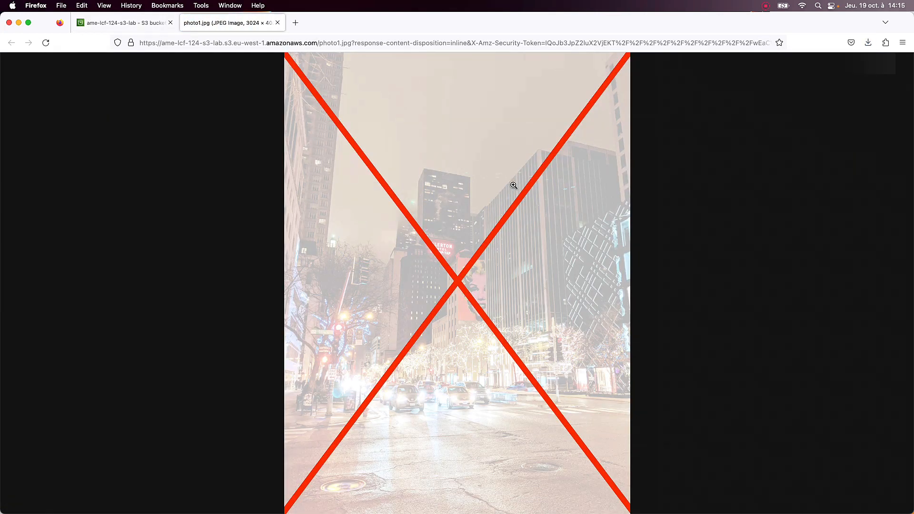
{"action": "left_click", "coordinate": [277, 22]}
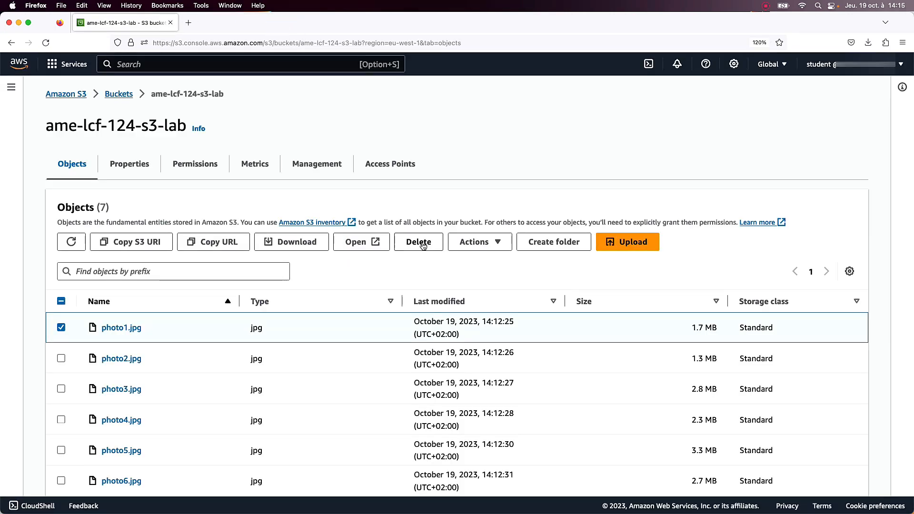
{"action": "left_click", "coordinate": [486, 243]}
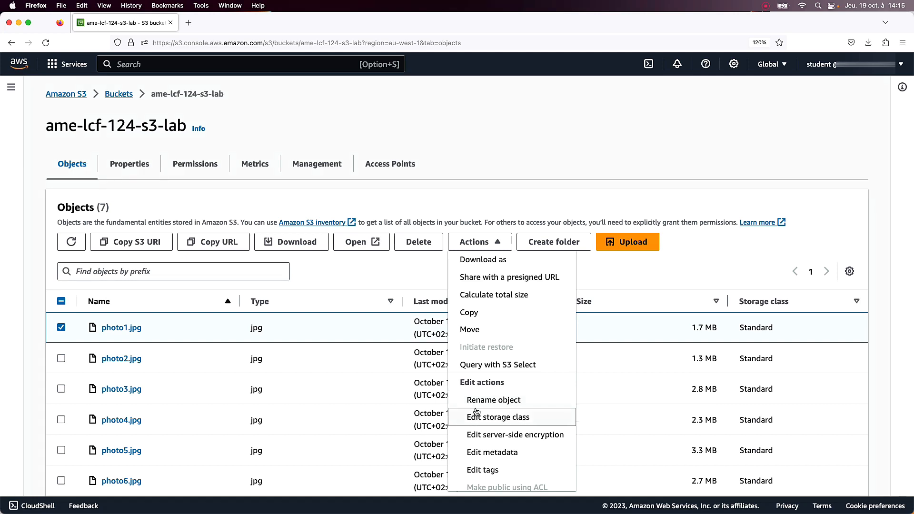
{"action": "left_click", "coordinate": [61, 328]}
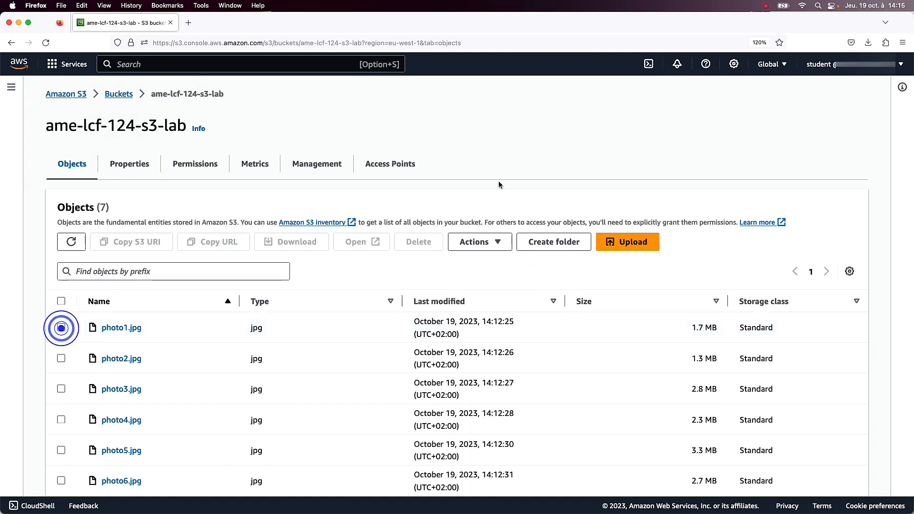
{"action": "left_click", "coordinate": [581, 177]}
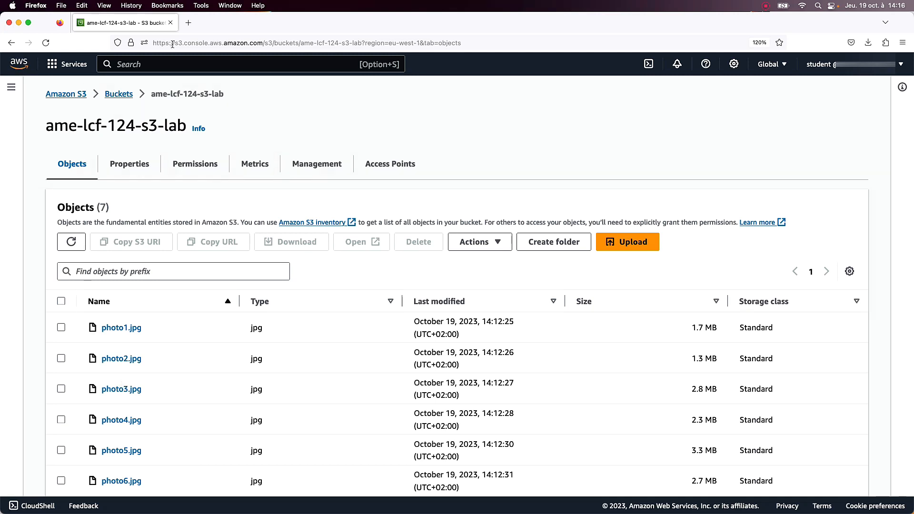
Go to the EC2 service and list the running instances.
{"action": "left_click", "coordinate": [163, 64]}
{"action": "type", "text": "ec2"}
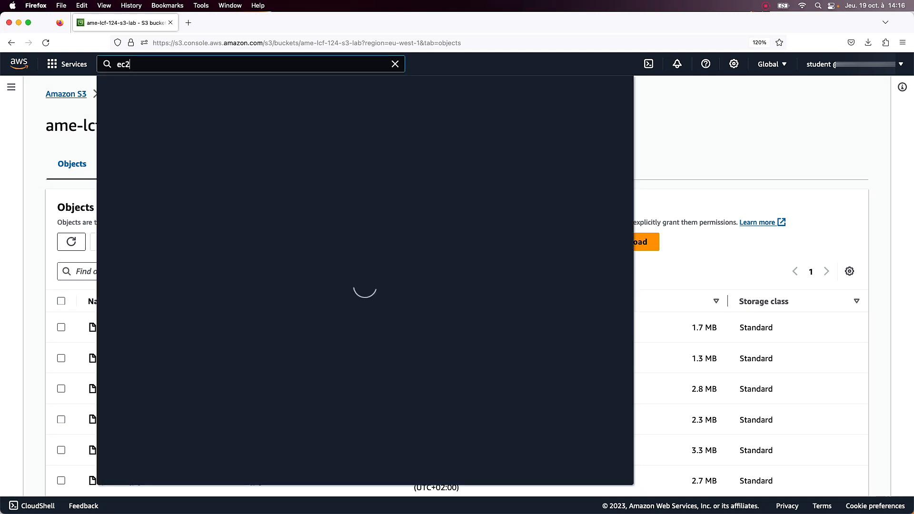
{"action": "left_click", "coordinate": [280, 175]}
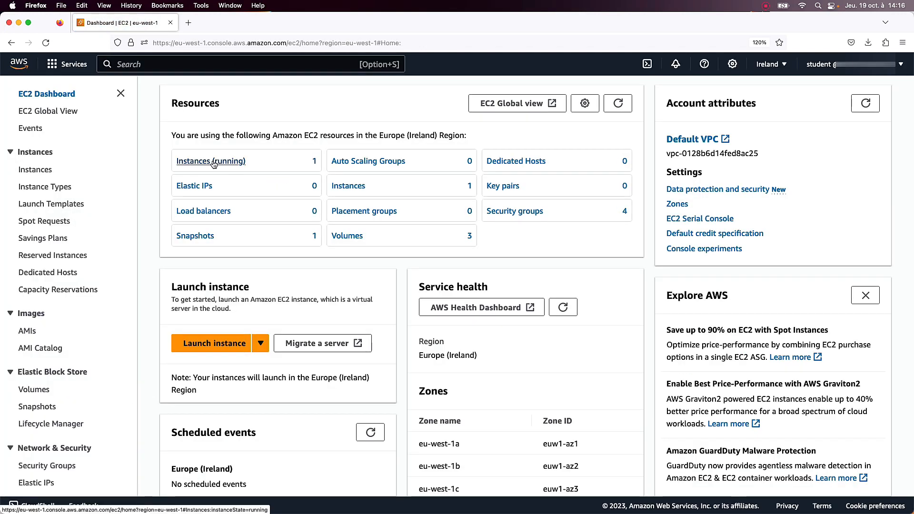
{"action": "left_click", "coordinate": [212, 161]}
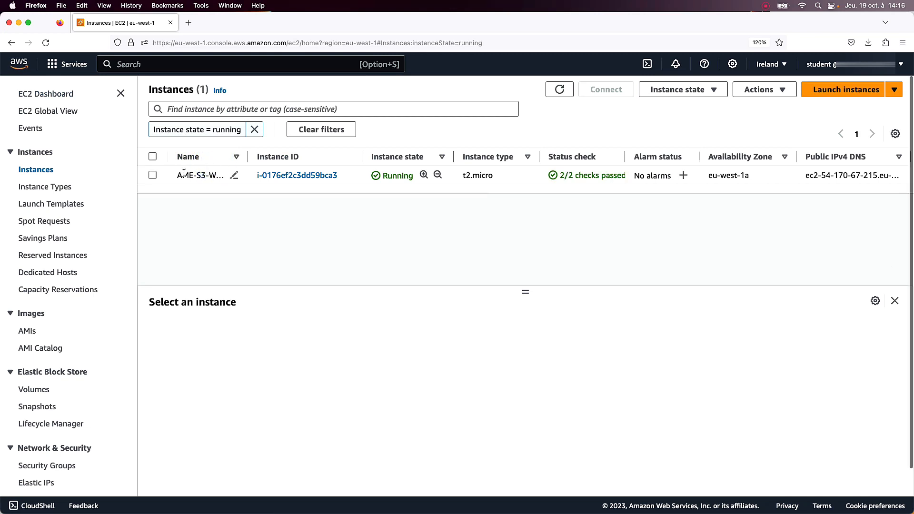
Attach the IAM role lab-EC2-S3-Access-Role to the AME-S3-Web-Host instance.
{"action": "left_click", "coordinate": [152, 176]}
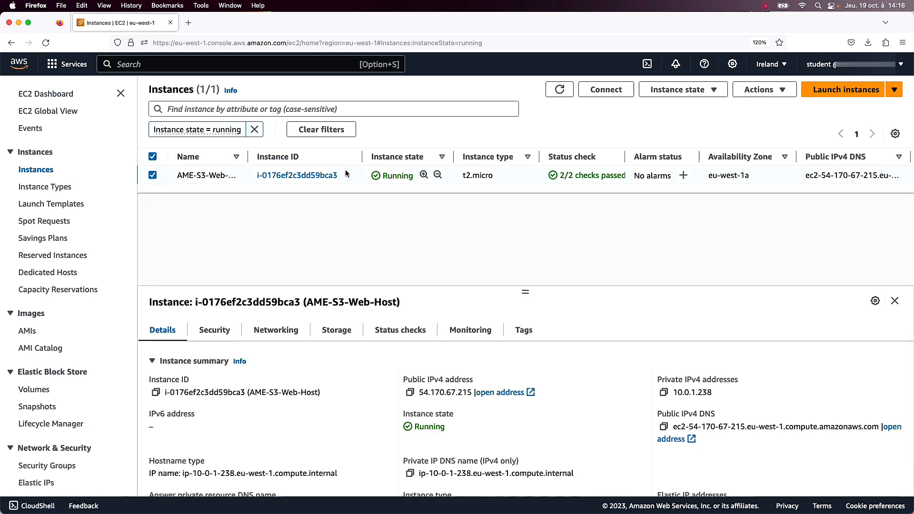
{"action": "left_click", "coordinate": [753, 90]}
{"action": "mouse_move", "coordinate": [775, 194]}
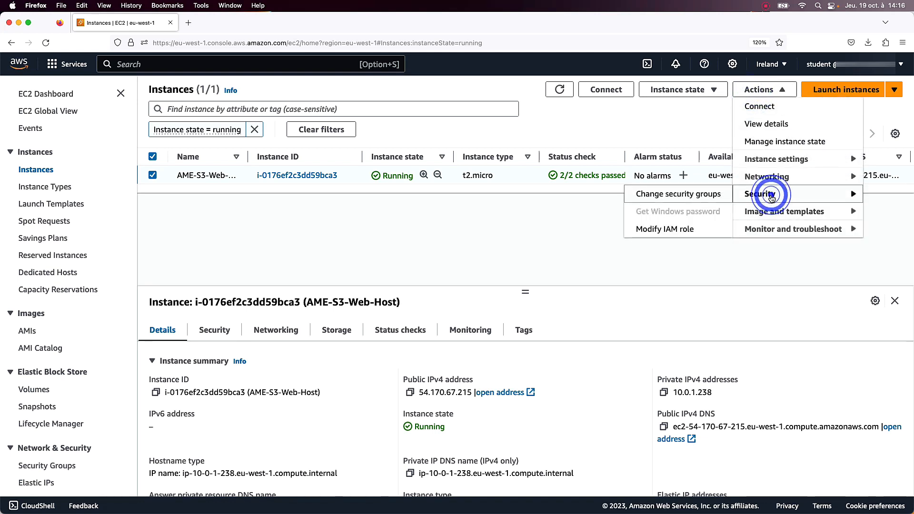
{"action": "left_click", "coordinate": [686, 232]}
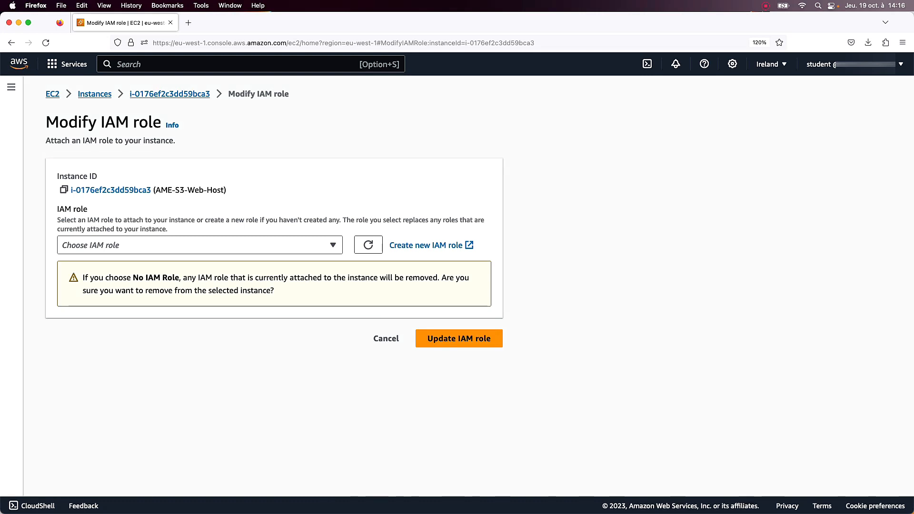
{"action": "left_click", "coordinate": [224, 247]}
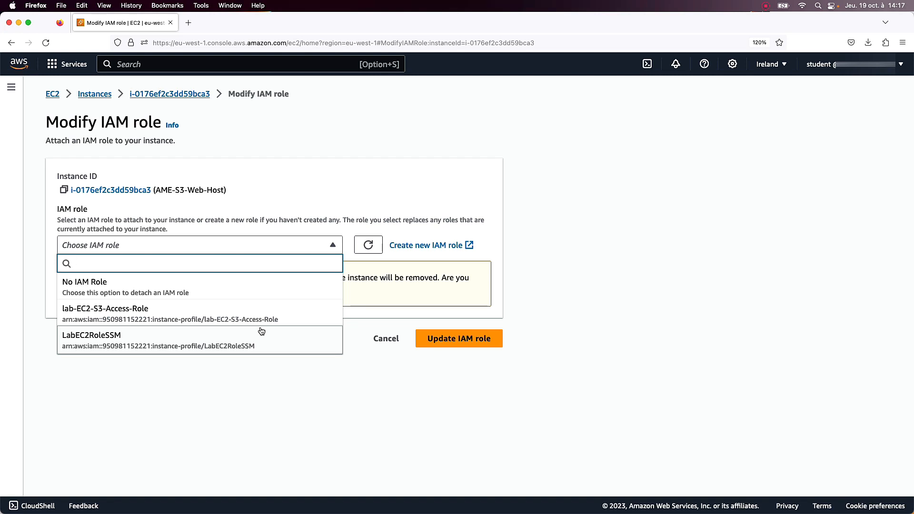
{"action": "left_click", "coordinate": [115, 312]}
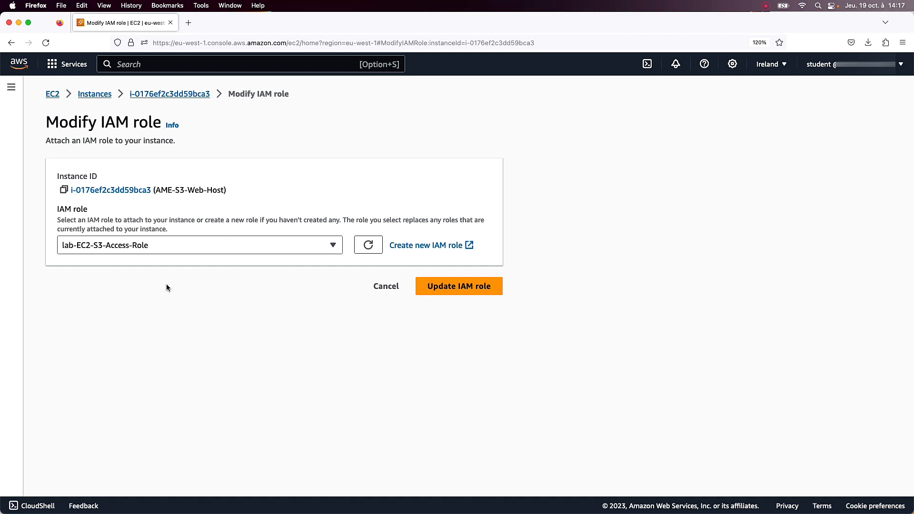
{"action": "left_click", "coordinate": [459, 285]}
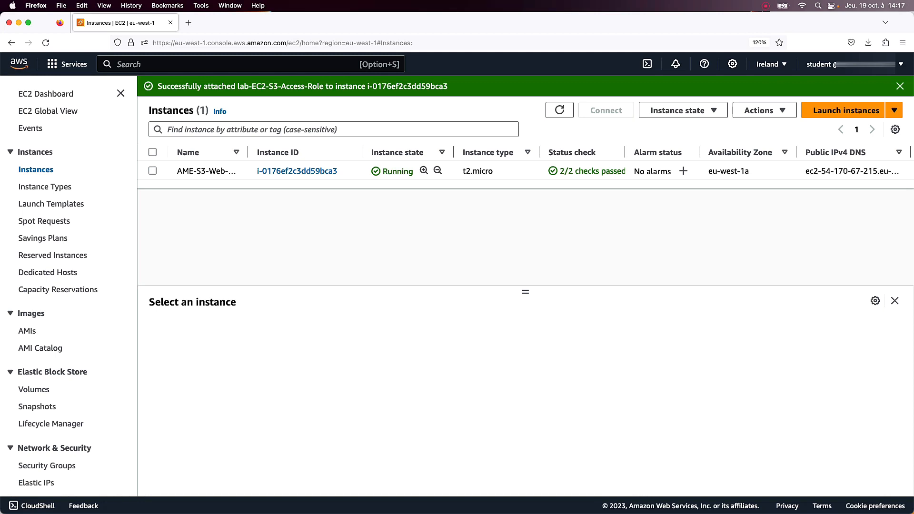
{"action": "left_click", "coordinate": [324, 224]}
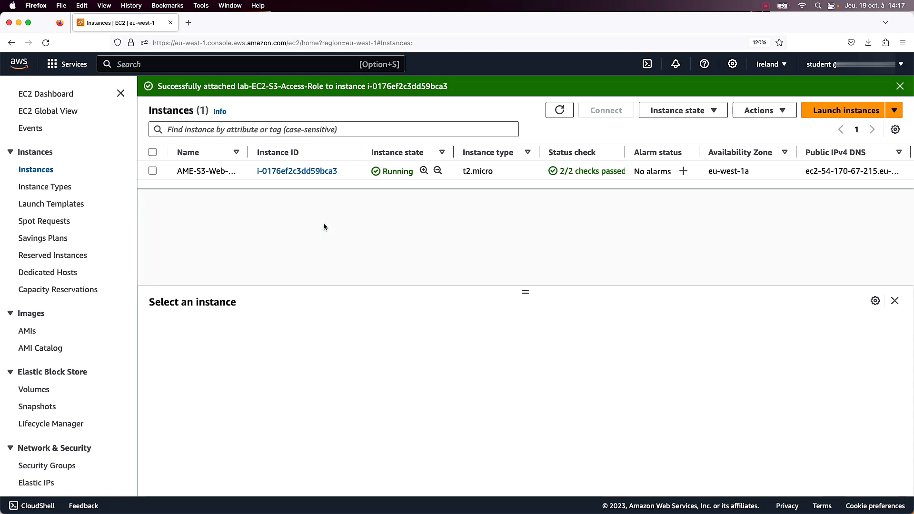
Copy the public IPv4 DNS of the AME-S3-Web-Host instance and open it in a new browser tab.
{"action": "left_click", "coordinate": [152, 170]}
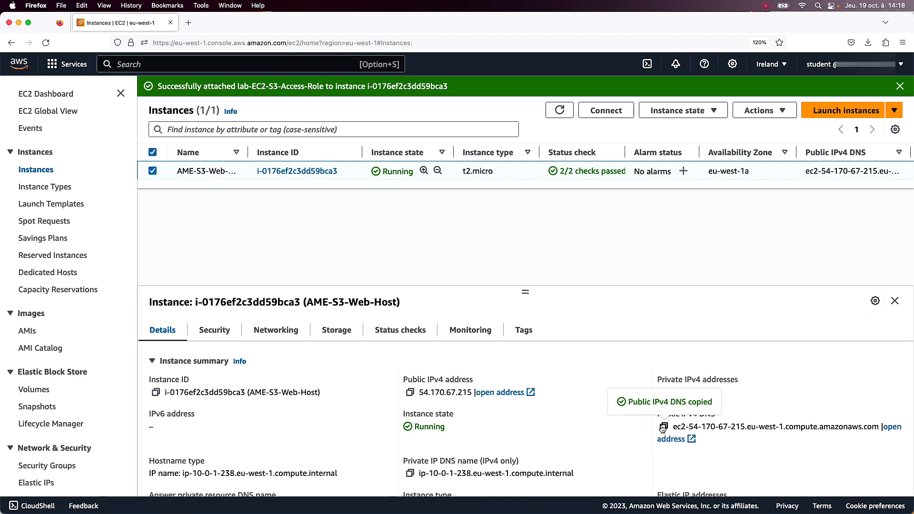
{"action": "key", "text": "super+t"}
{"action": "type", "text": "ec2-54-170-67-215.eu-west-1.compute.amazonaws.com"}
{"action": "key", "text": "Return"}
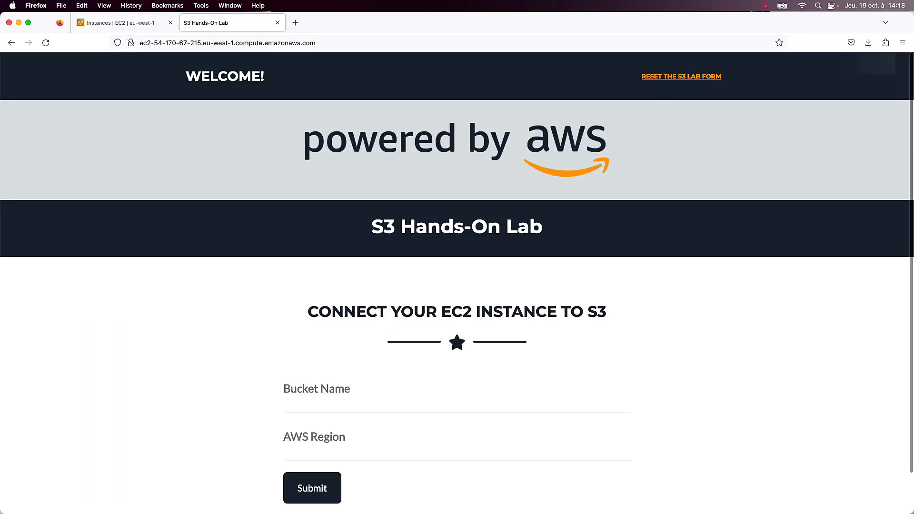
Enter eu-west-1 as the AWS region in the form connecting the EC2 instance to S3.
{"action": "scroll", "coordinate": [534, 456], "scroll_direction": "down", "scroll_amount": 2}
{"action": "left_click", "coordinate": [344, 350]}
{"action": "left_click", "coordinate": [345, 395]}
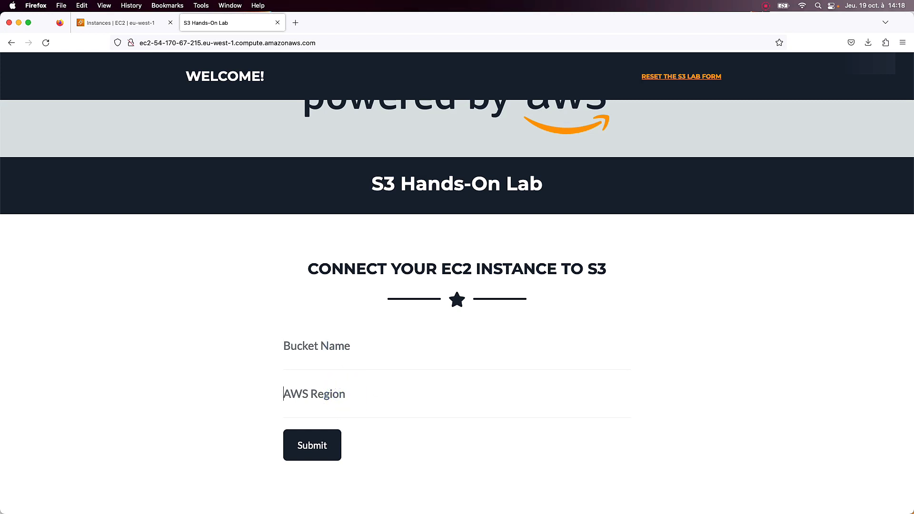
{"action": "left_click", "coordinate": [329, 394]}
{"action": "type", "text": "eu-west-1"}
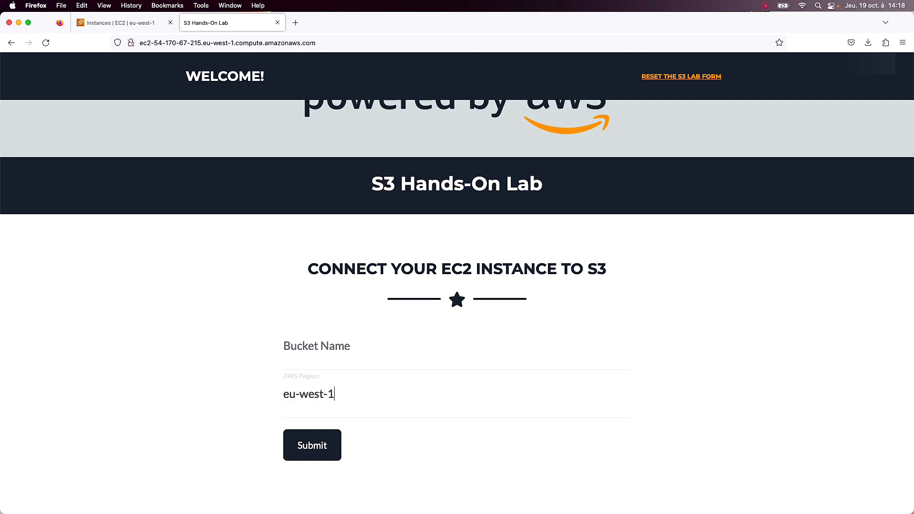
Open the ame-lcf-124-s3-lab bucket in the S3 console and copy its name.
{"action": "left_click", "coordinate": [337, 343]}
{"action": "left_click", "coordinate": [138, 25]}
{"action": "left_click", "coordinate": [135, 63]}
{"action": "type", "text": "s3"}
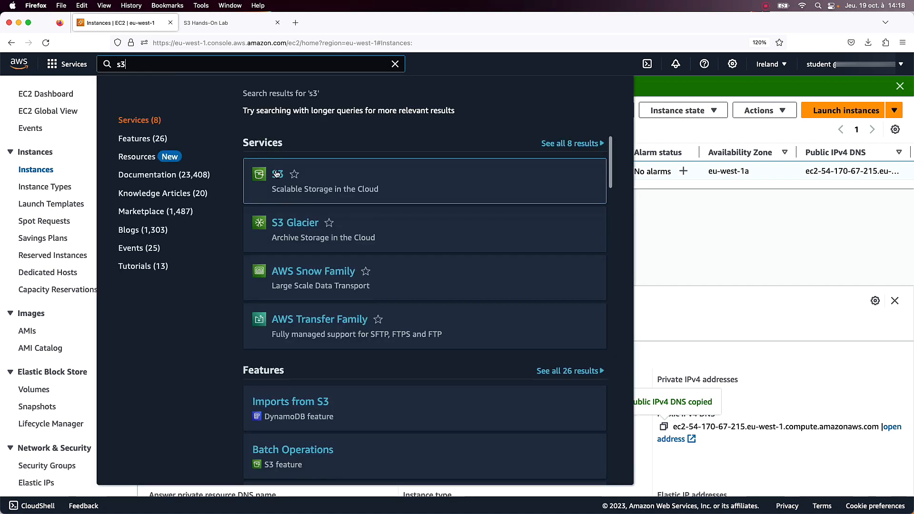
{"action": "left_click", "coordinate": [278, 185]}
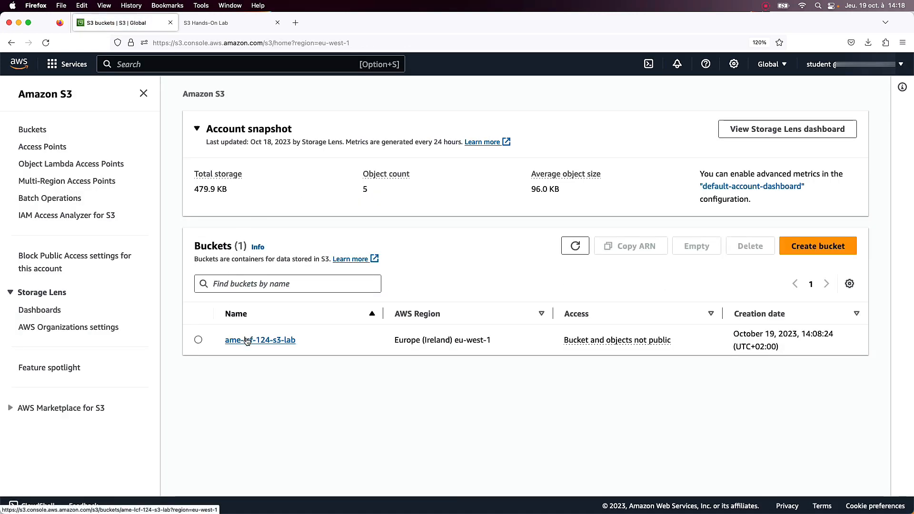
{"action": "left_click", "coordinate": [257, 341]}
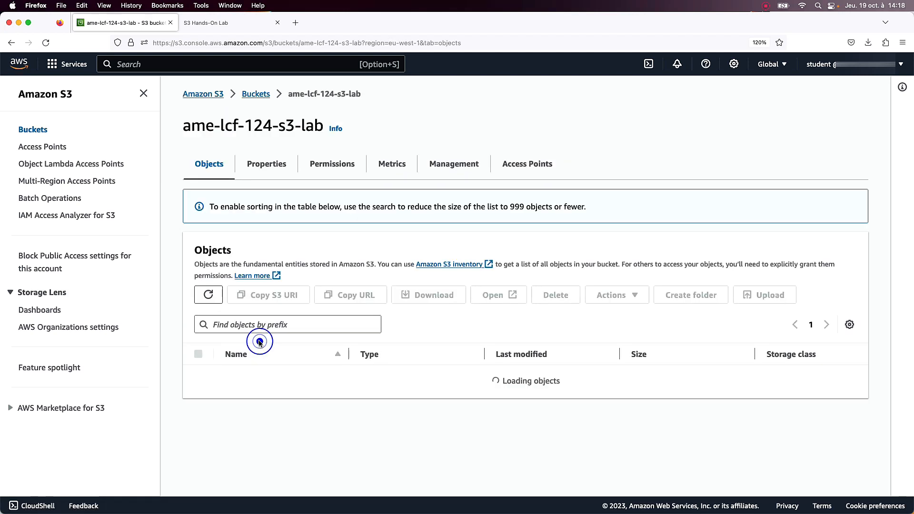
{"action": "left_click_drag", "start_coordinate": [184, 126], "coordinate": [322, 127]}
{"action": "key", "text": "super+c"}
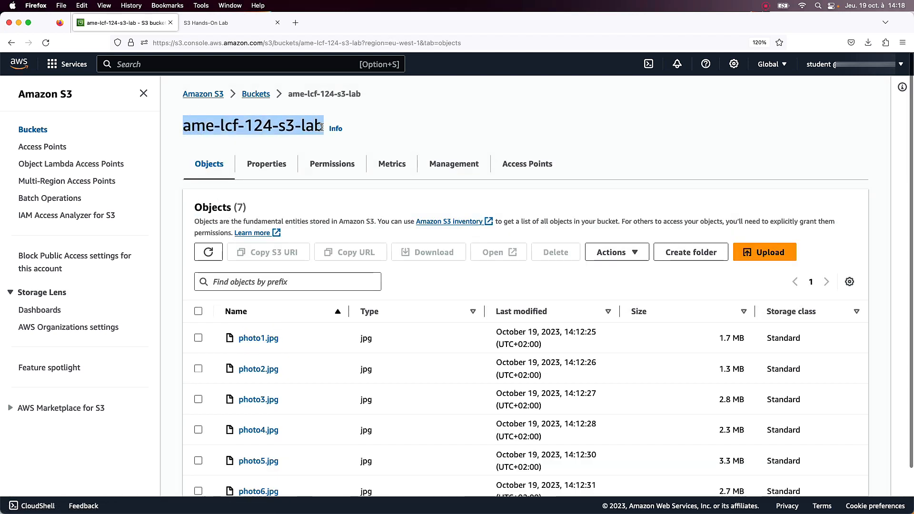
Set the lab form's bucket name to ame-lcf-124-s3-lab and submit the form.
{"action": "left_click", "coordinate": [205, 23]}
{"action": "left_click", "coordinate": [315, 353]}
{"action": "key", "text": "super+v"}
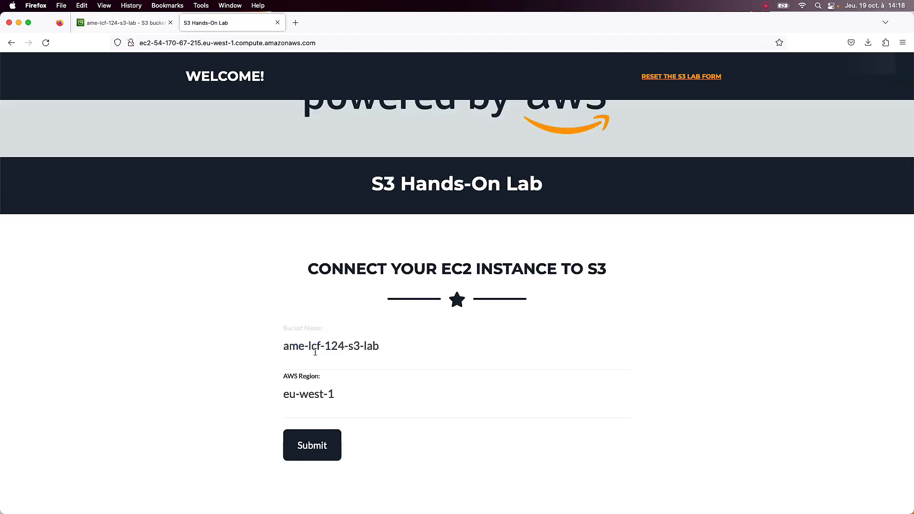
{"action": "left_click", "coordinate": [323, 458]}
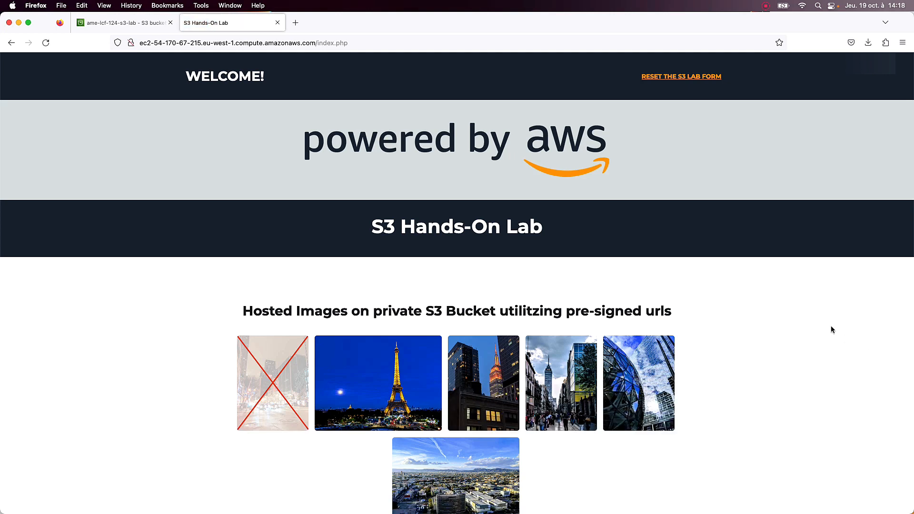
Review the images hosted on the lab page and open photo4.jpg from the bucket to compare it.
{"action": "scroll", "coordinate": [676, 251], "scroll_direction": "down", "scroll_amount": 3}
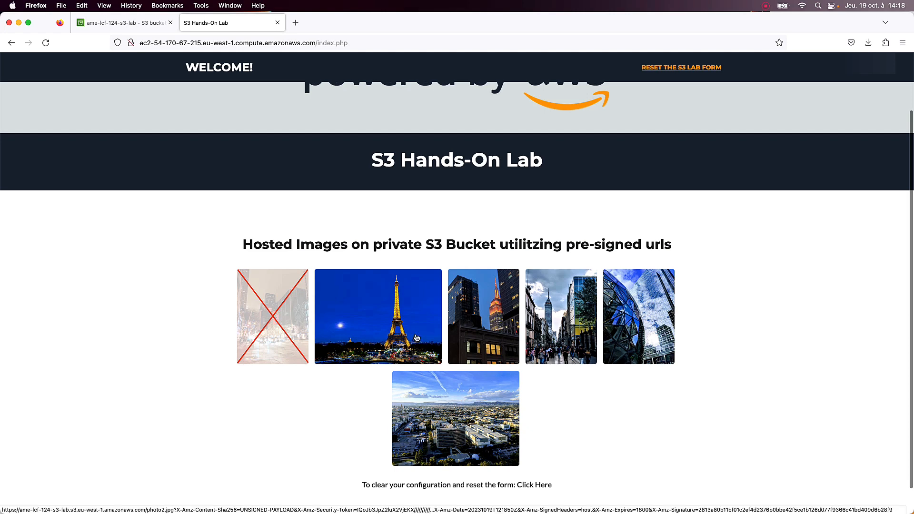
{"action": "left_click", "coordinate": [107, 23]}
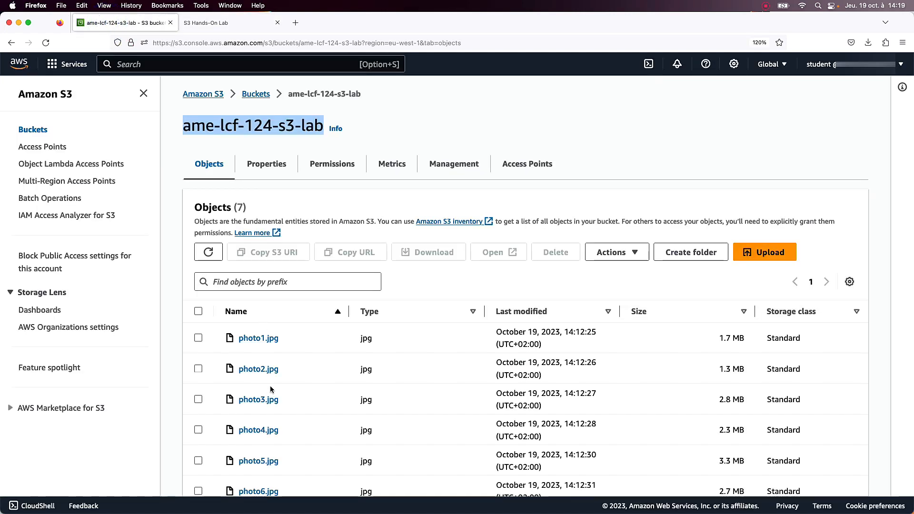
{"action": "scroll", "coordinate": [274, 457], "scroll_direction": "down", "scroll_amount": 2}
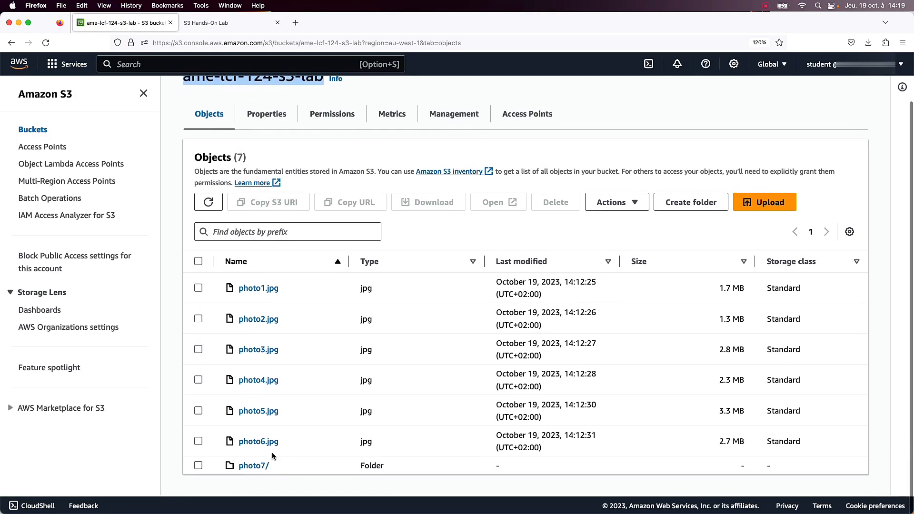
{"action": "left_click", "coordinate": [253, 382]}
{"action": "left_click", "coordinate": [746, 115]}
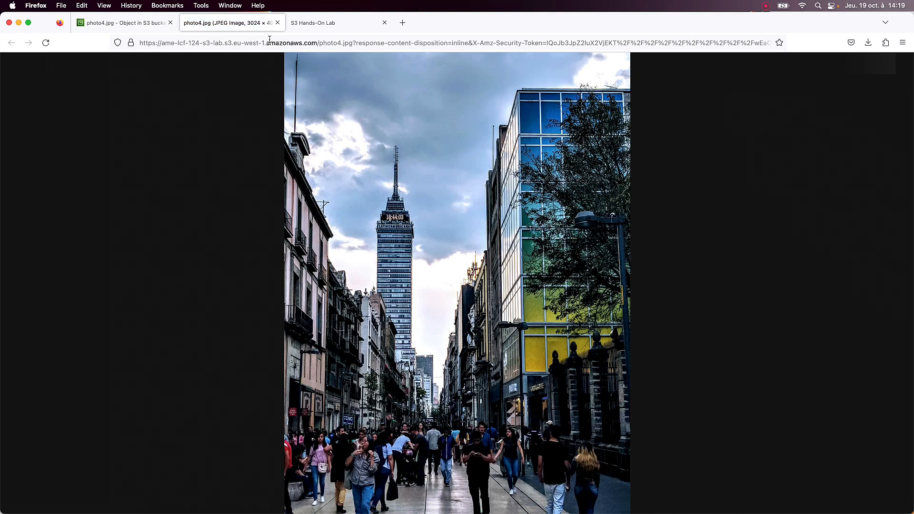
Revisit the S3 Hands-On Lab page, and close both the photo4.jpg image tab and the lab page tab.
{"action": "left_click", "coordinate": [315, 23]}
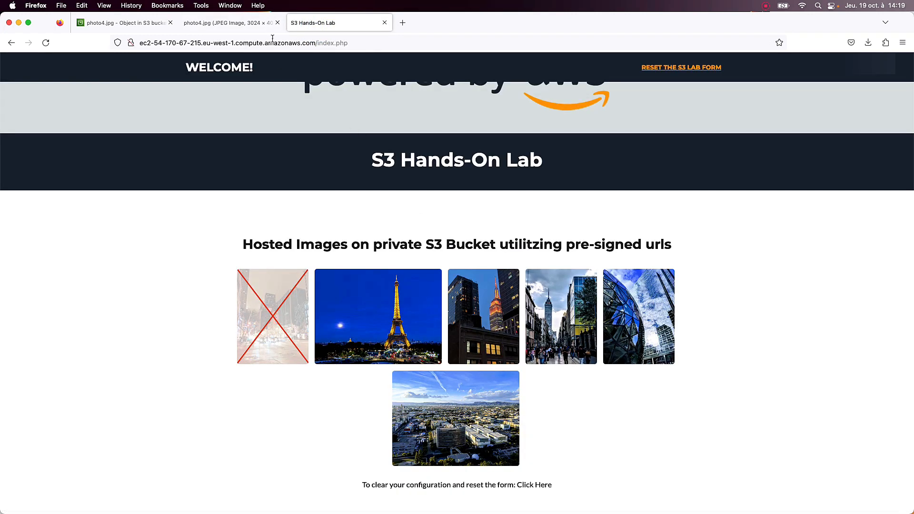
{"action": "left_click", "coordinate": [278, 23]}
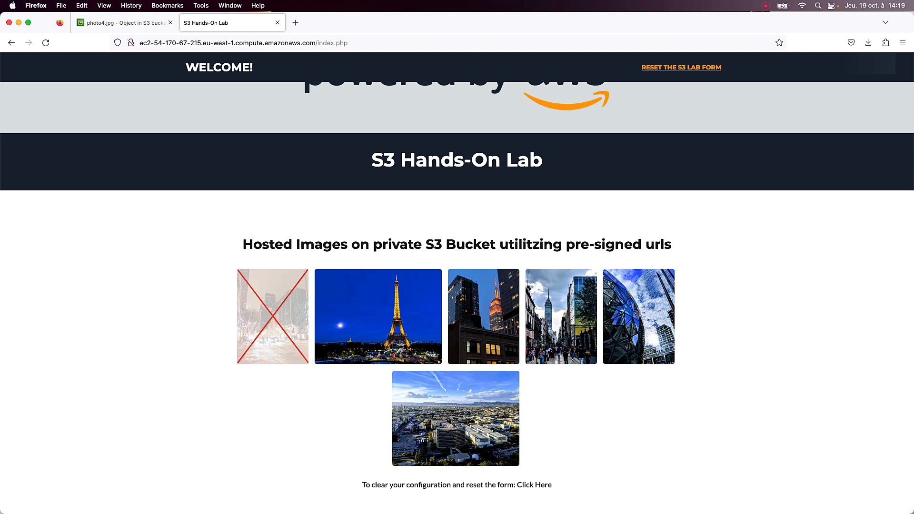
{"action": "left_click", "coordinate": [276, 23]}
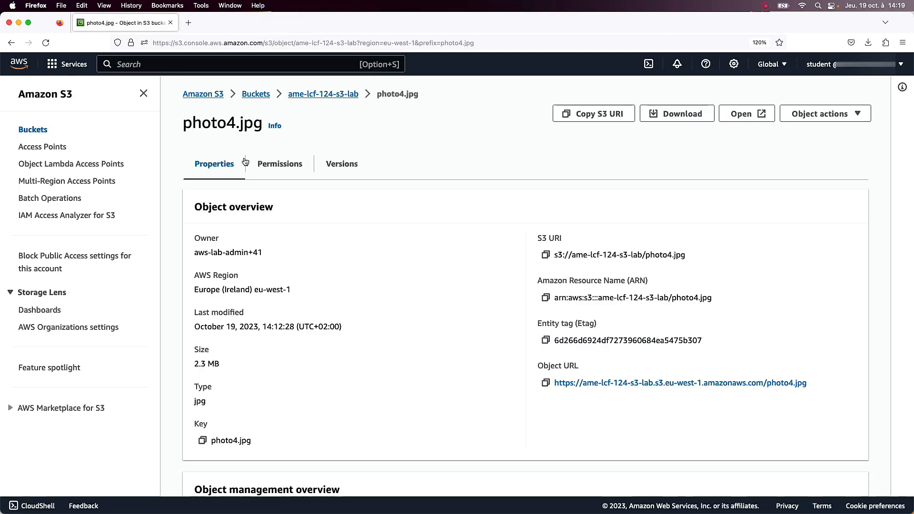
Empty the ame-lcf-124-s3-lab bucket, confirming with "permanently delete", and check its object list.
{"action": "left_click", "coordinate": [38, 128]}
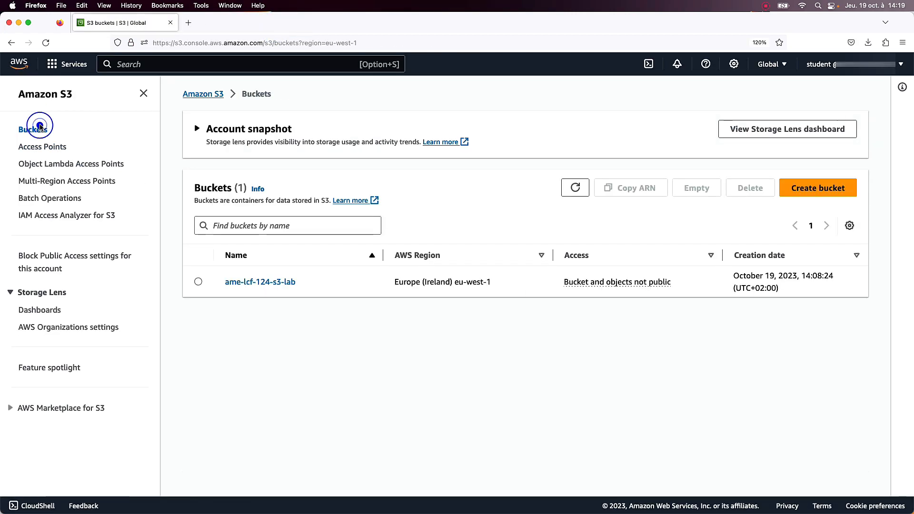
{"action": "left_click", "coordinate": [199, 340]}
{"action": "left_click", "coordinate": [612, 398]}
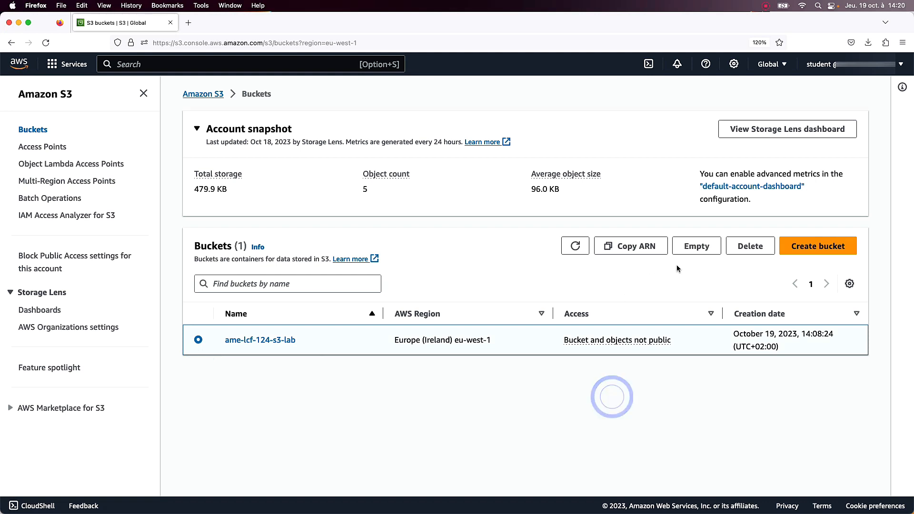
{"action": "left_click", "coordinate": [695, 246]}
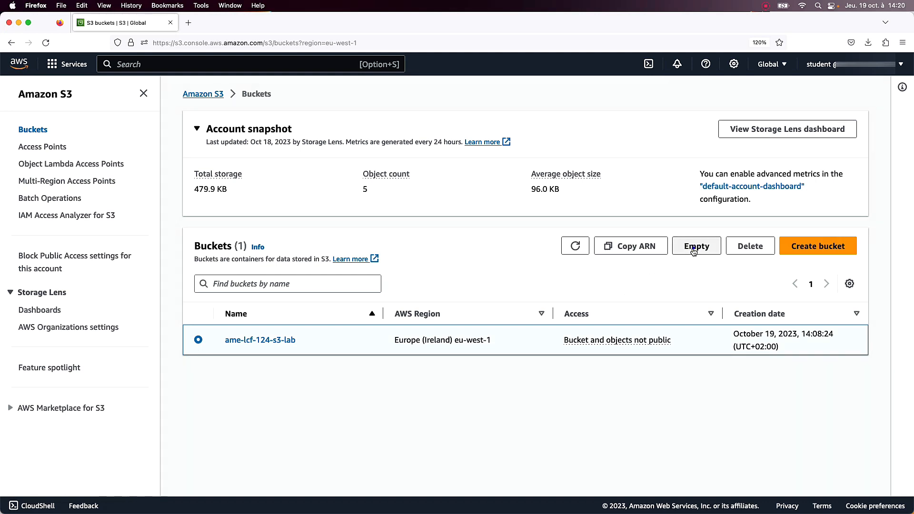
{"action": "left_click", "coordinate": [257, 315]}
{"action": "left_click_drag", "start_coordinate": [151, 348], "coordinate": [217, 351]}
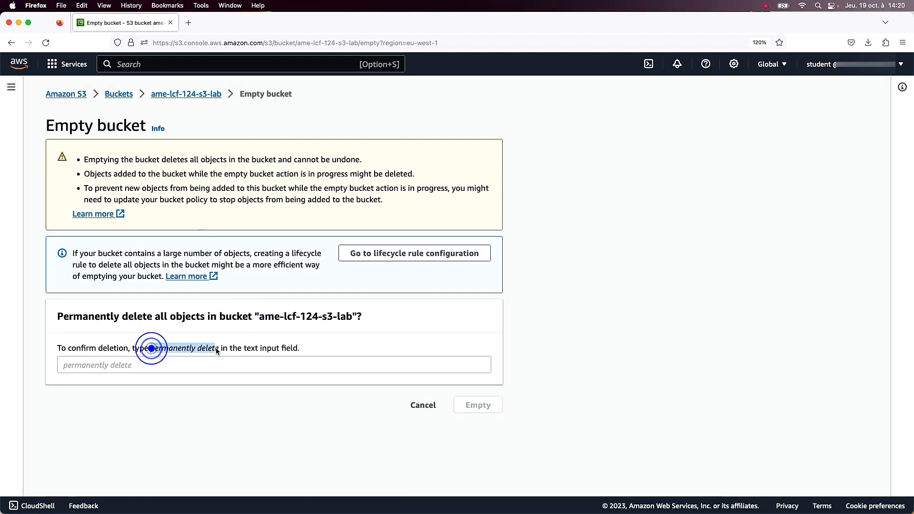
{"action": "key", "text": "super+c"}
{"action": "left_click", "coordinate": [214, 363]}
{"action": "key", "text": "super+v"}
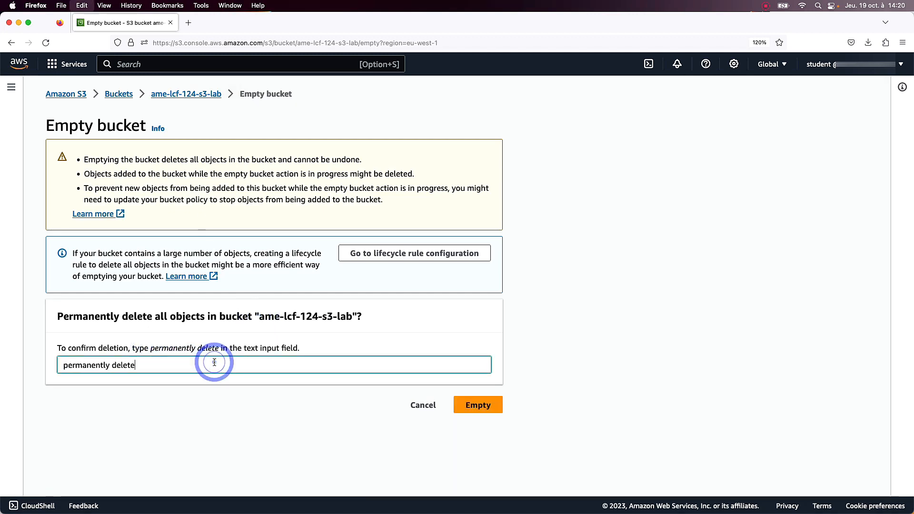
{"action": "left_click", "coordinate": [484, 405]}
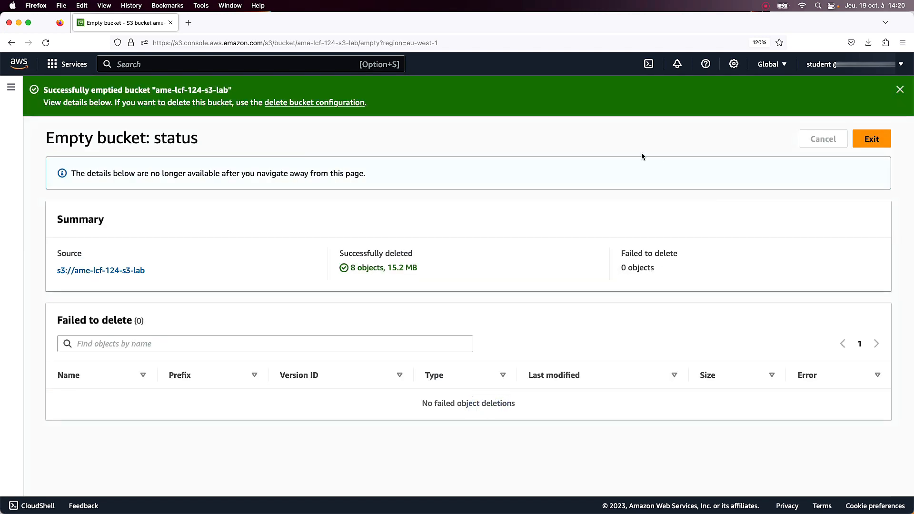
{"action": "left_click", "coordinate": [871, 138]}
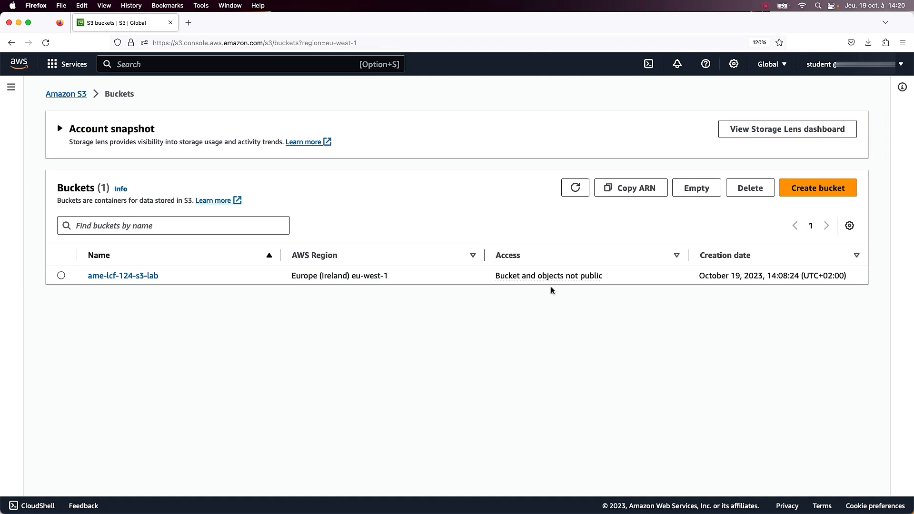
{"action": "left_click", "coordinate": [126, 326]}
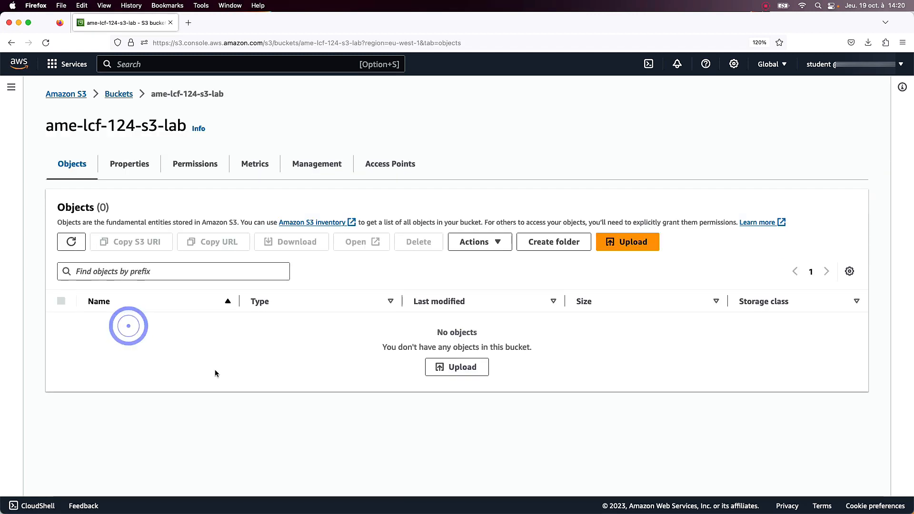
{"action": "left_click", "coordinate": [118, 94]}
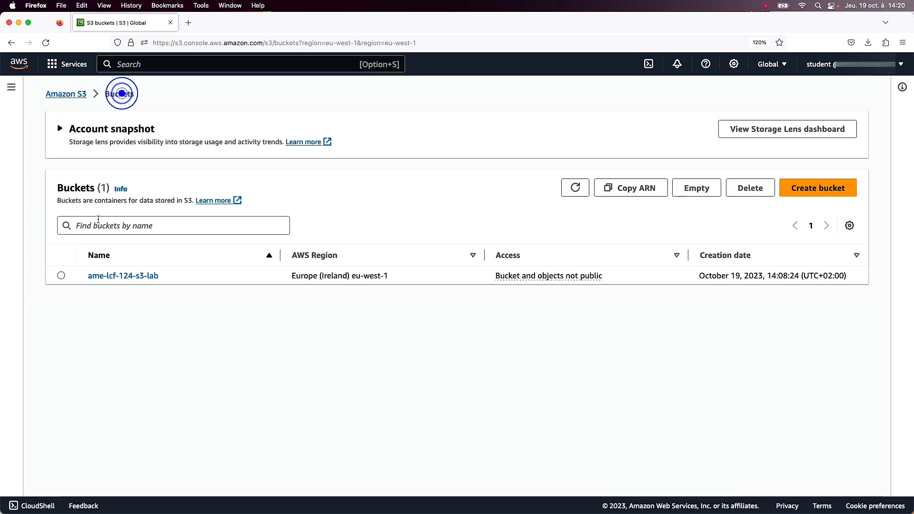
Delete the ame-lcf-124-s3-lab bucket, confirming with its name, and review the list of buckets.
{"action": "left_click", "coordinate": [62, 323]}
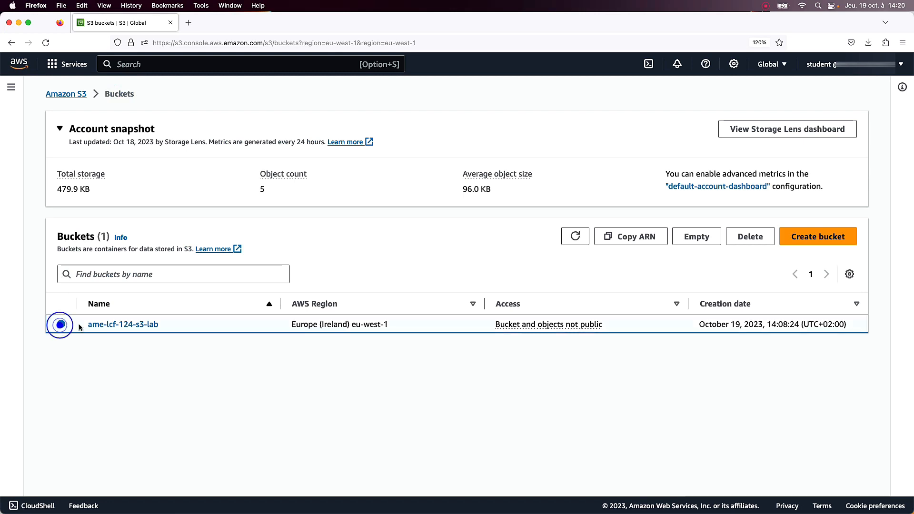
{"action": "left_click", "coordinate": [748, 237]}
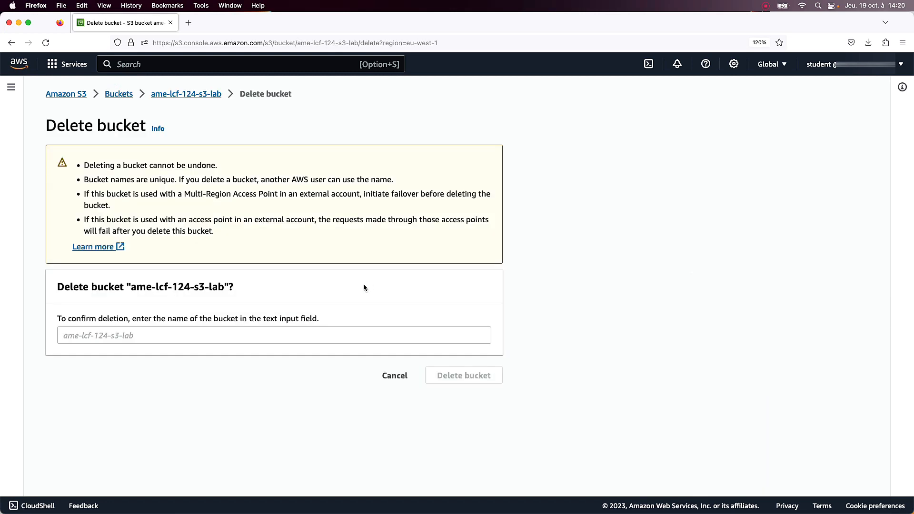
{"action": "left_click_drag", "start_coordinate": [135, 289], "coordinate": [224, 289]}
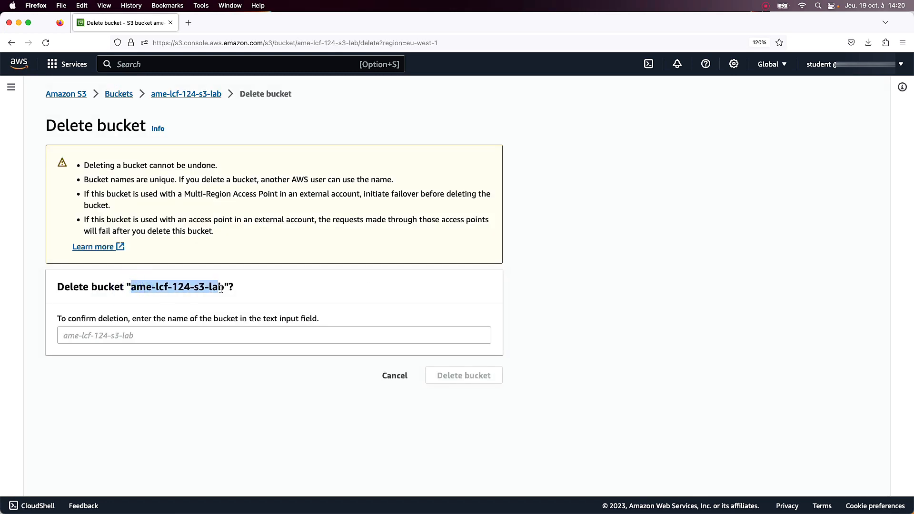
{"action": "left_click", "coordinate": [190, 335]}
{"action": "key", "text": "super+v"}
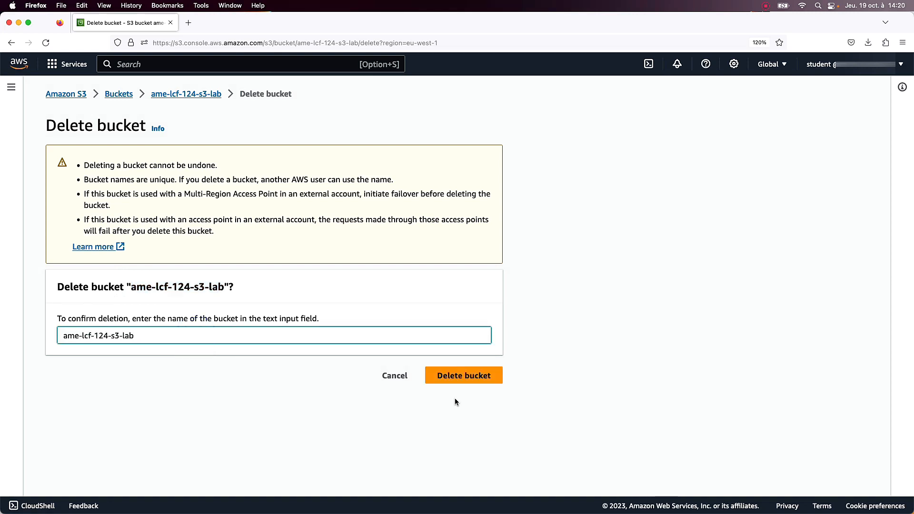
{"action": "left_click", "coordinate": [475, 380]}
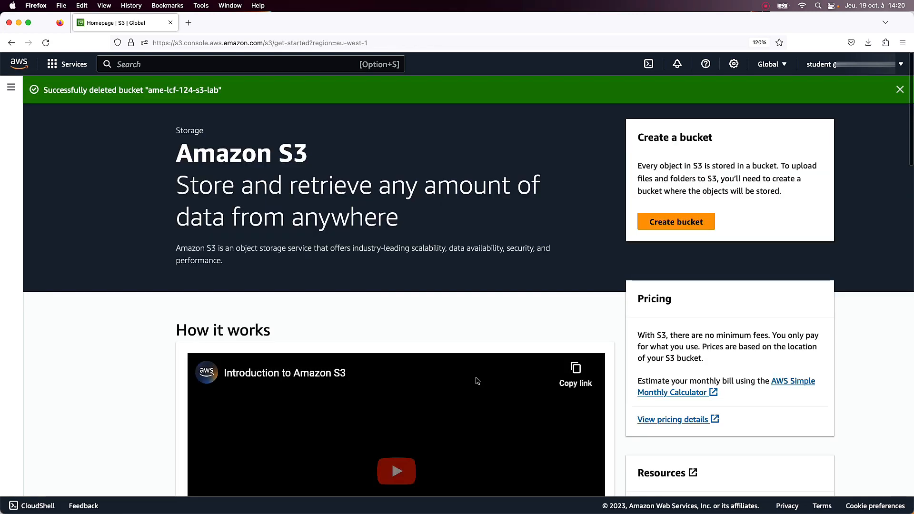
{"action": "left_click", "coordinate": [11, 87]}
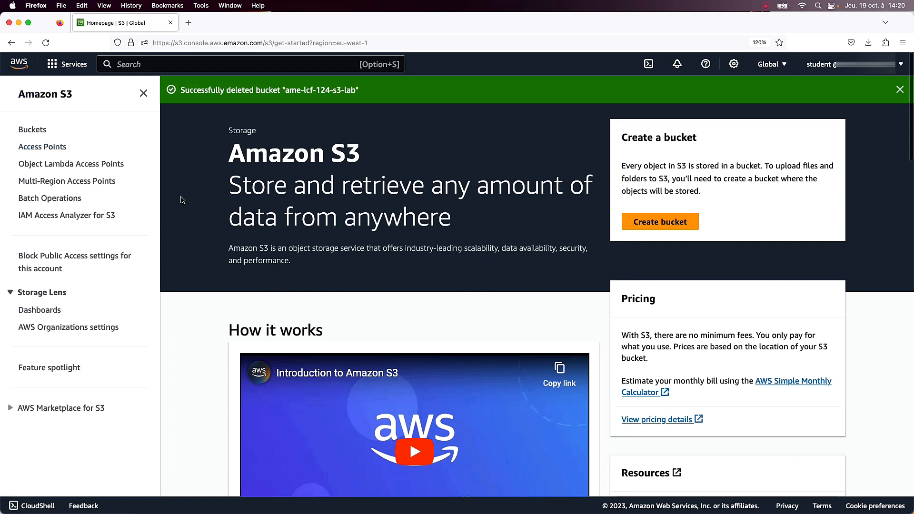
{"action": "left_click", "coordinate": [32, 130]}
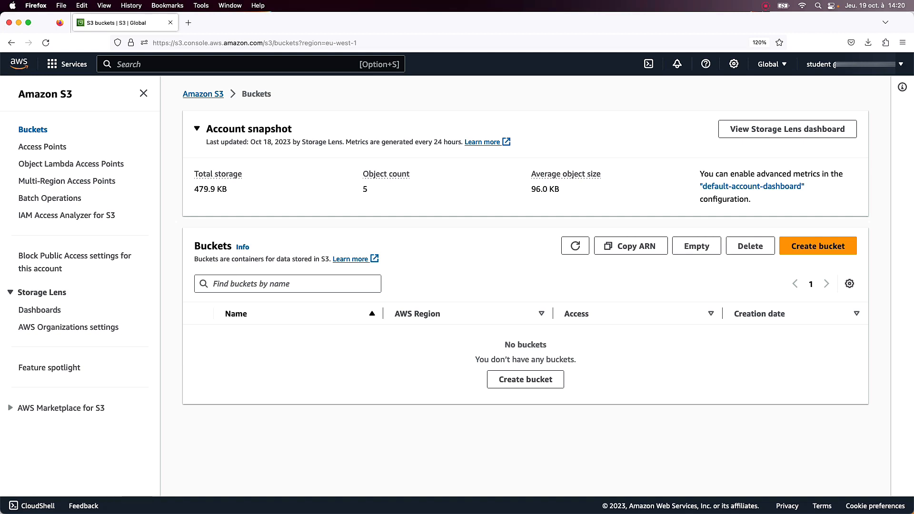
Find the CloudFormation service and delete the AME-S3-Web-Host stack, confirming the deletion.
{"action": "left_click", "coordinate": [271, 64]}
{"action": "type", "text": "cloudformation"}
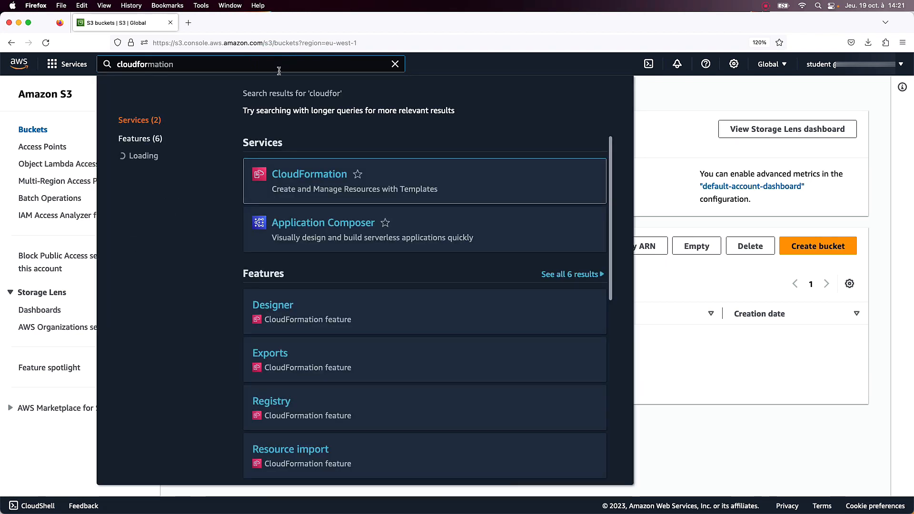
{"action": "left_click", "coordinate": [324, 175]}
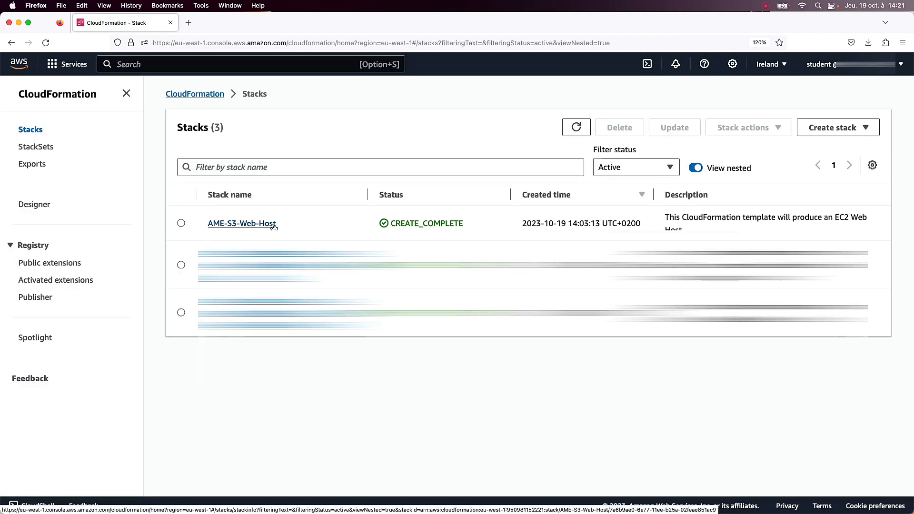
{"action": "left_click", "coordinate": [181, 224]}
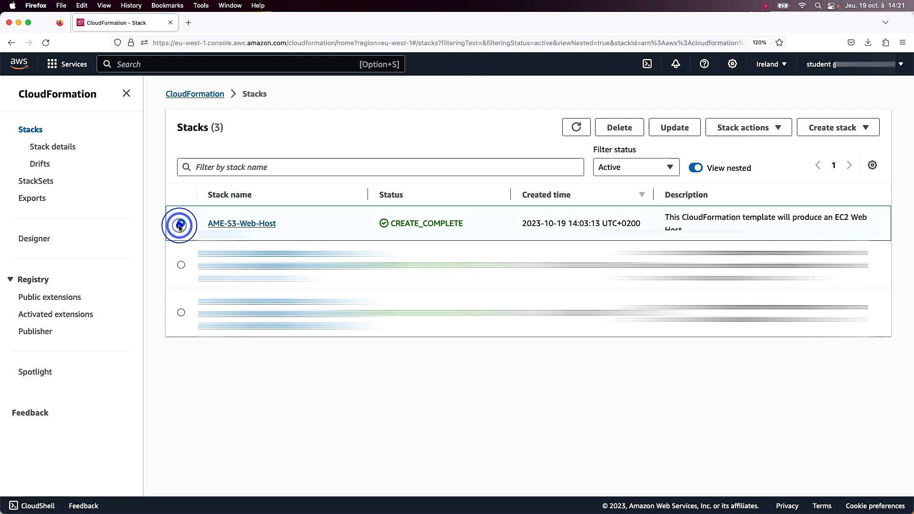
{"action": "left_click", "coordinate": [618, 128]}
{"action": "left_click", "coordinate": [592, 344]}
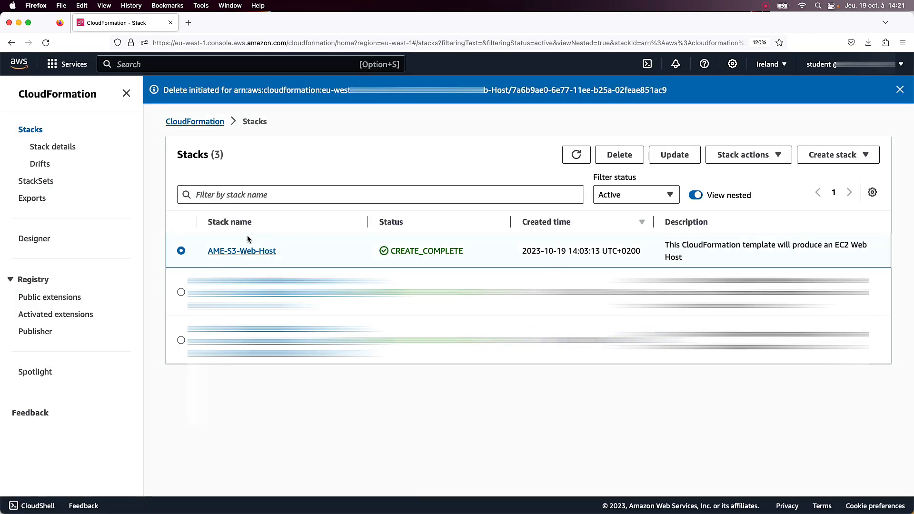
Open the AME-S3-Web-Host stack's events and refresh them to follow the deletion of WebServerInstance.
{"action": "left_click", "coordinate": [244, 251]}
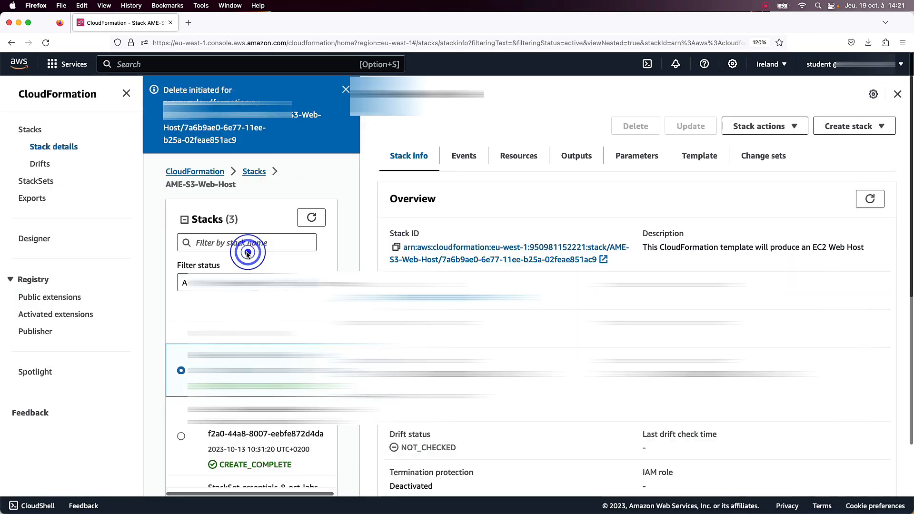
{"action": "left_click", "coordinate": [463, 156]}
{"action": "left_click", "coordinate": [874, 204]}
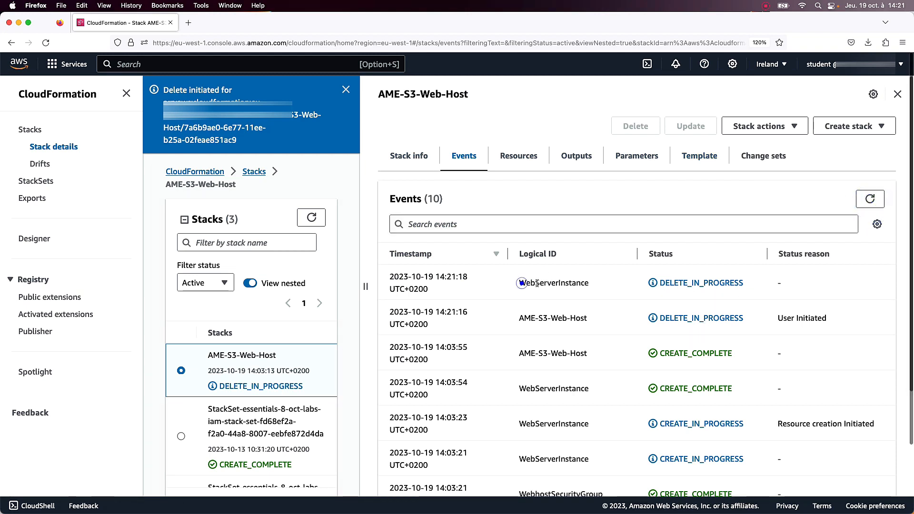
{"action": "double_click", "coordinate": [521, 284]}
Open the EC2 service in a new tab and check the web host's state in the instances list.
{"action": "left_click", "coordinate": [136, 63]}
{"action": "type", "text": "ec2"}
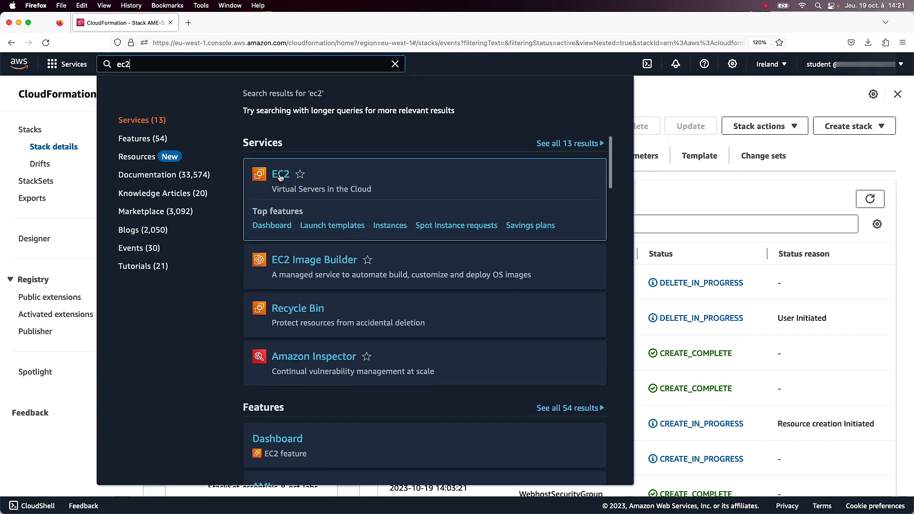
{"action": "left_click", "coordinate": [281, 175], "text": "super"}
{"action": "left_click", "coordinate": [234, 23]}
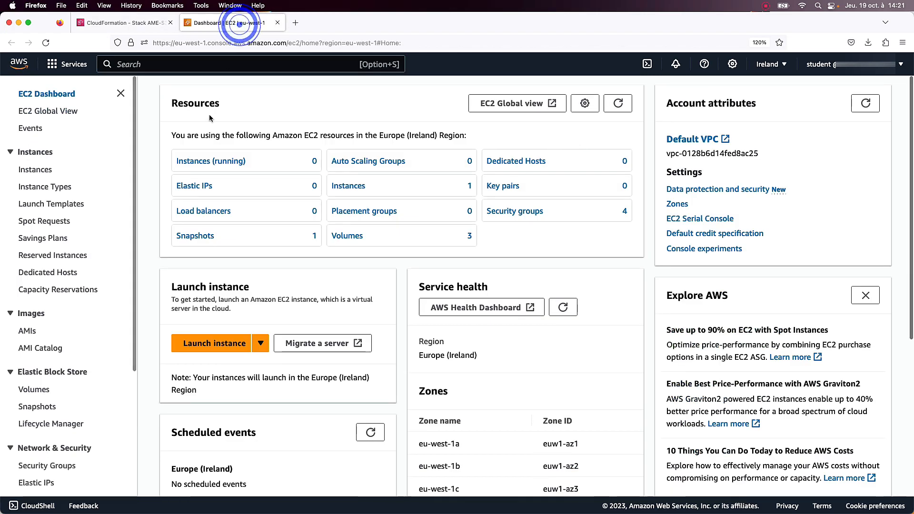
{"action": "left_click", "coordinate": [36, 170]}
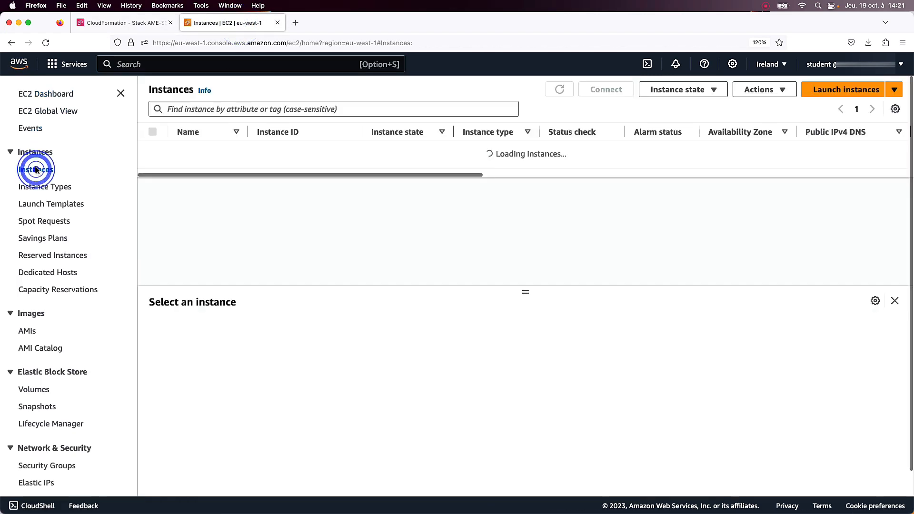
{"action": "double_click", "coordinate": [453, 130]}
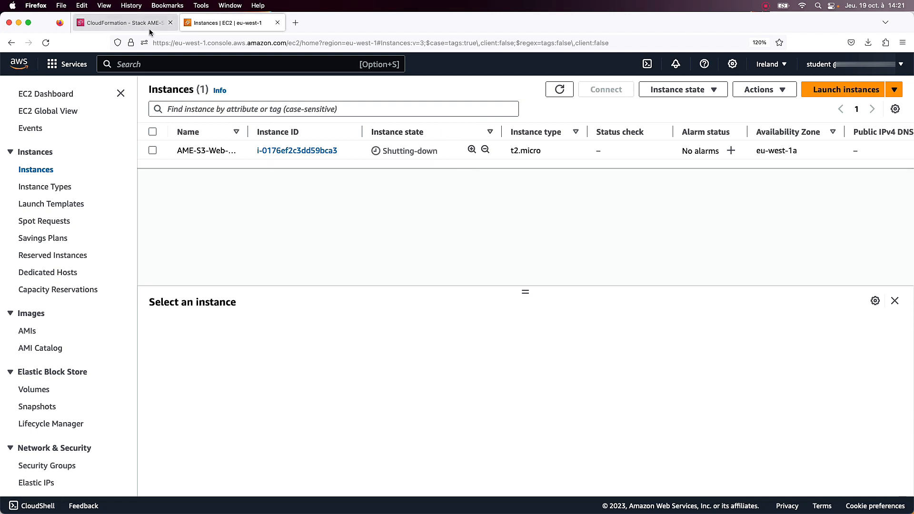
Return to the CloudFormation tab and check the list of active stacks for AME-S3-Web-Host.
{"action": "left_click", "coordinate": [136, 23]}
{"action": "left_click", "coordinate": [712, 92]}
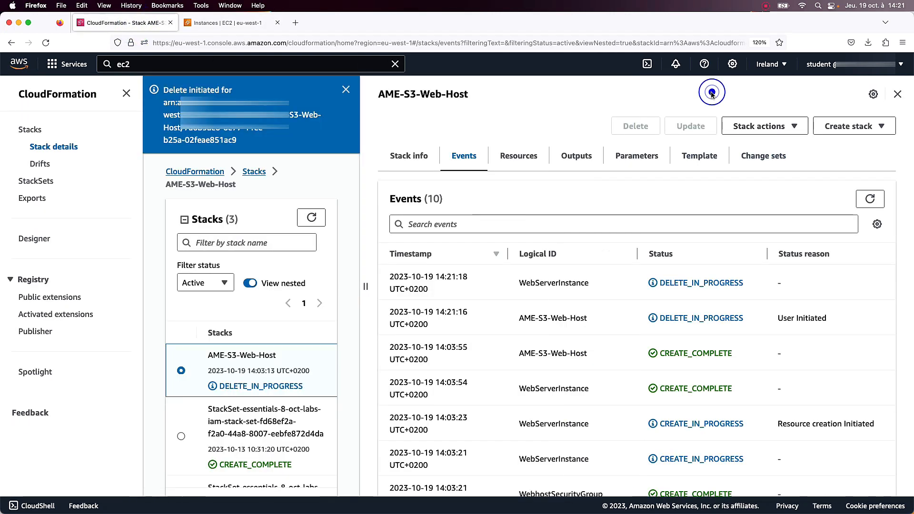
{"action": "left_click", "coordinate": [193, 173]}
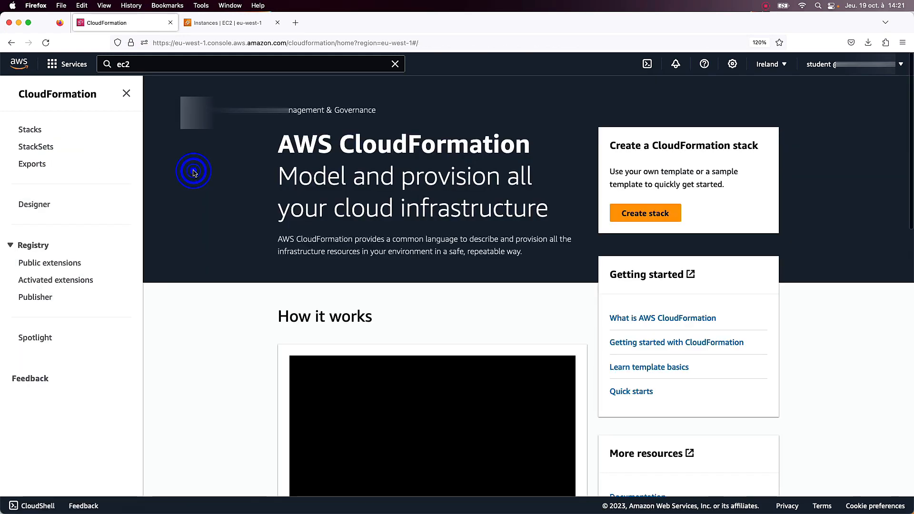
{"action": "left_click", "coordinate": [31, 132]}
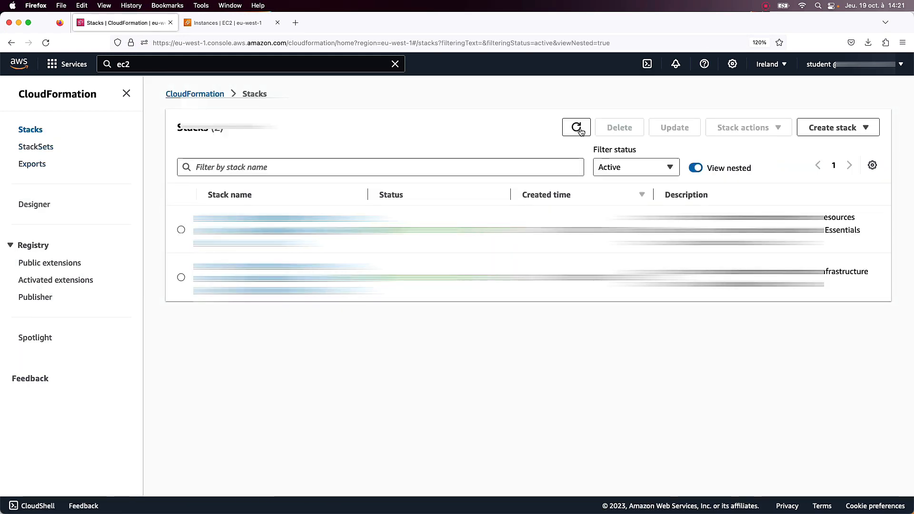